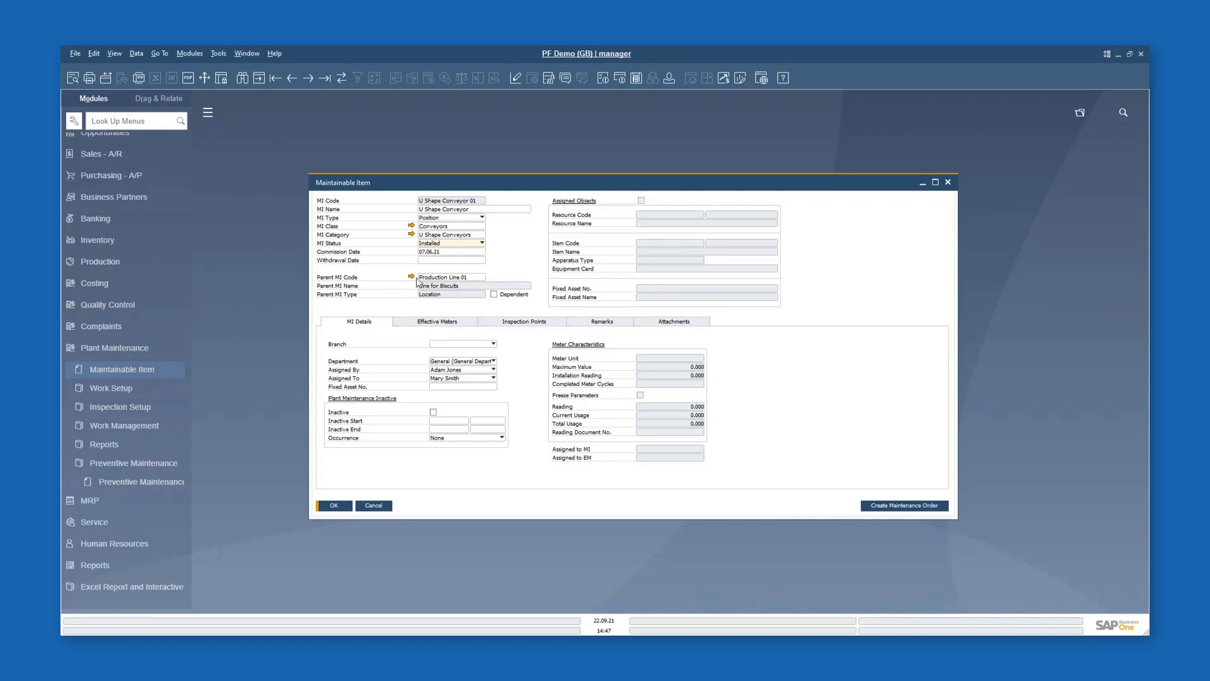
Check the available MI types and the effective meters of the U Shape Conveyor 01 maintainable item.
left_click(431, 219)
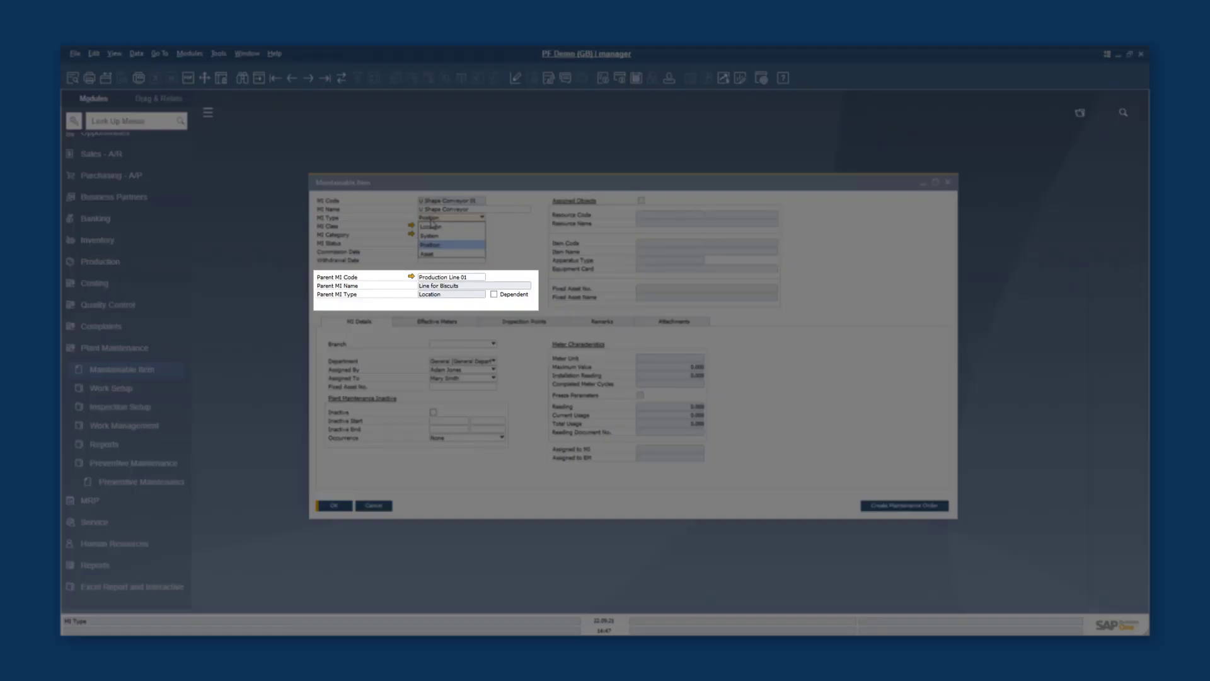
left_click(461, 207)
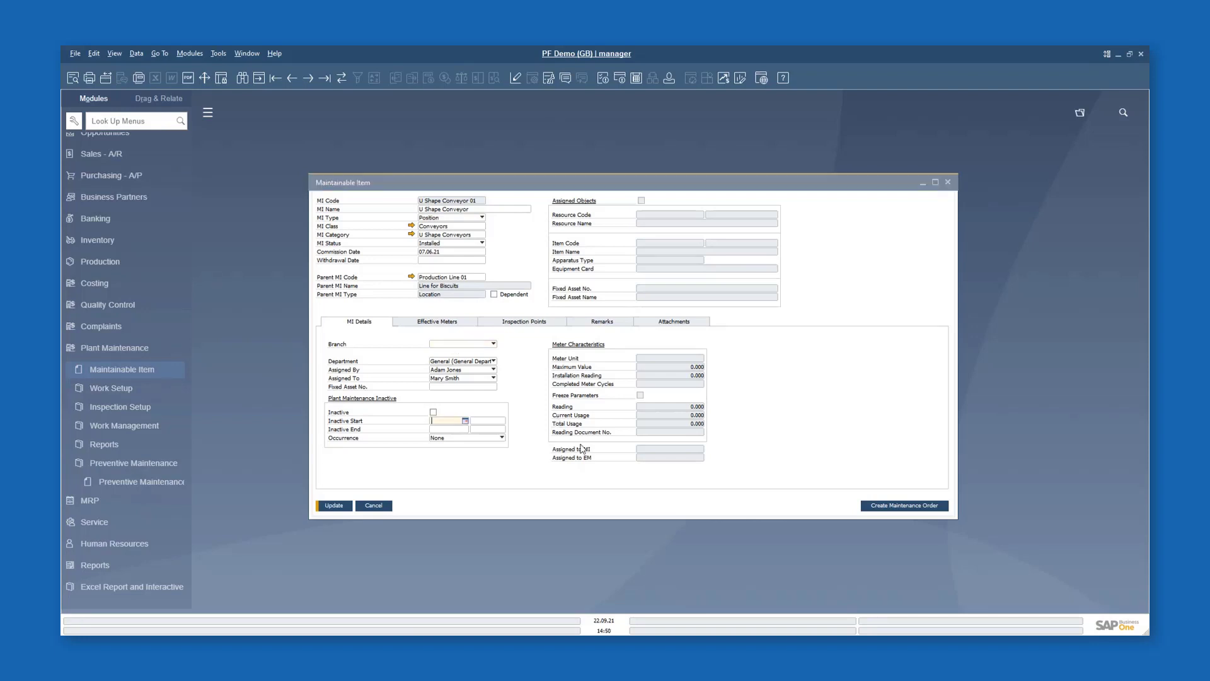
left_click(446, 322)
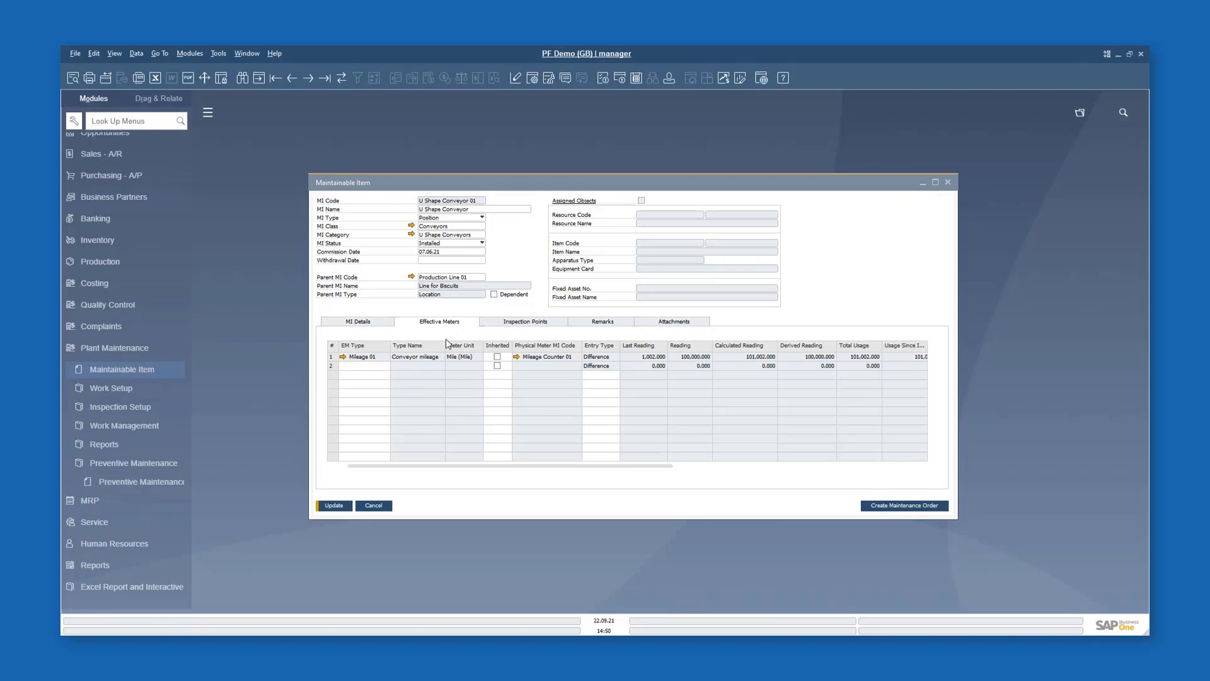
left_click(518, 326)
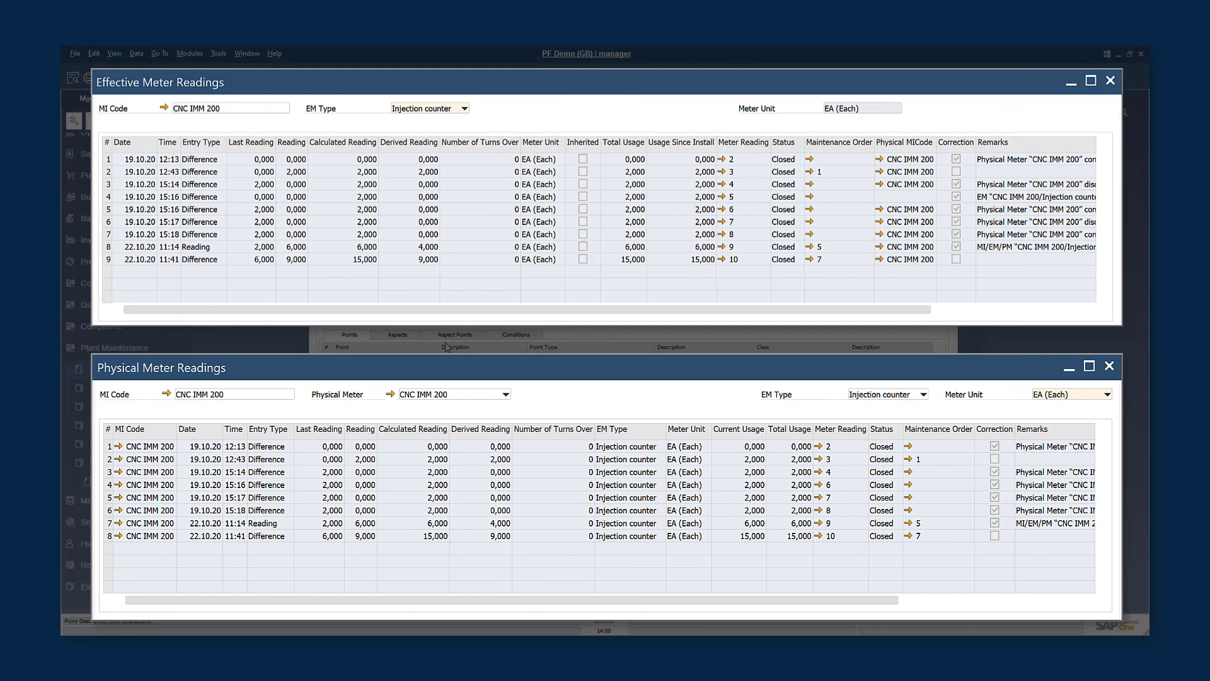
left_click(455, 332)
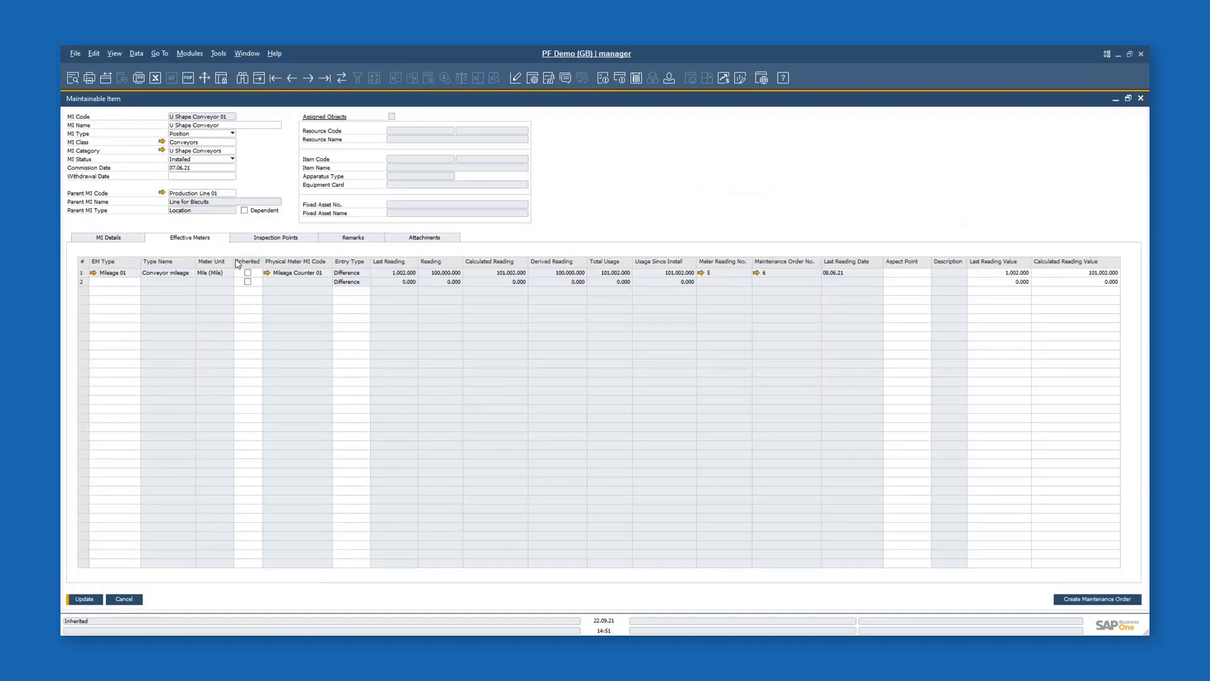
Review the conveyor's inspection points and the belt thickness aspect with its limits and assigned maintenance orders.
left_click(262, 242)
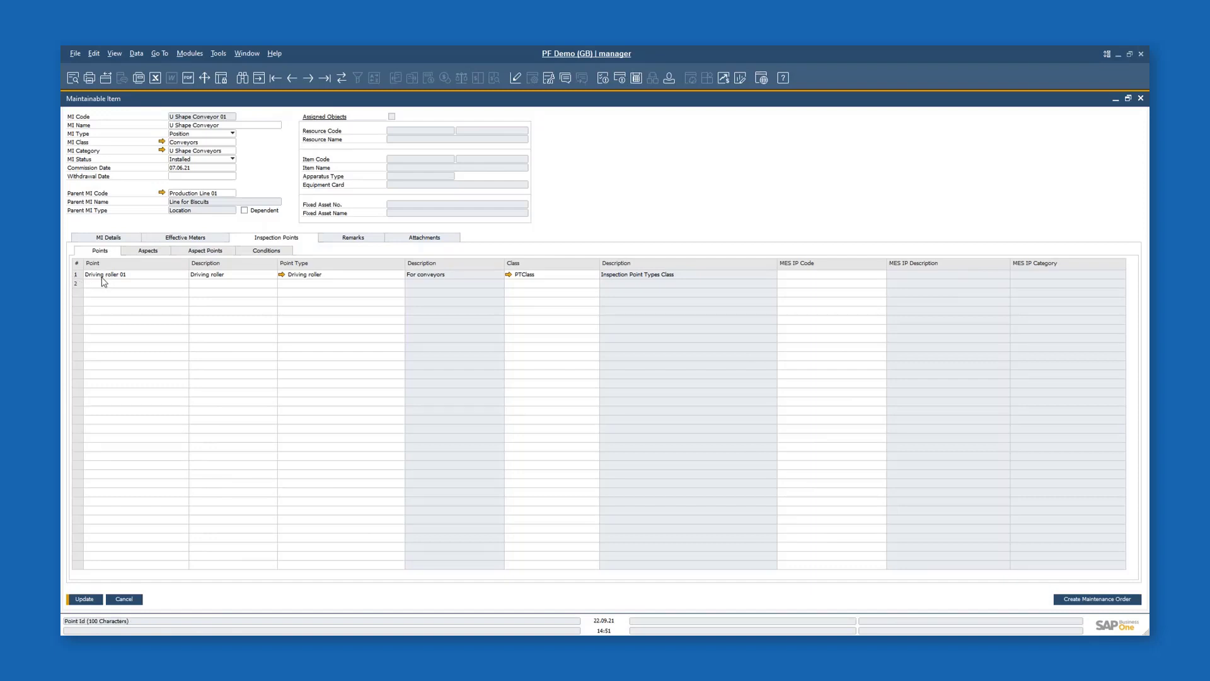
left_click(150, 252)
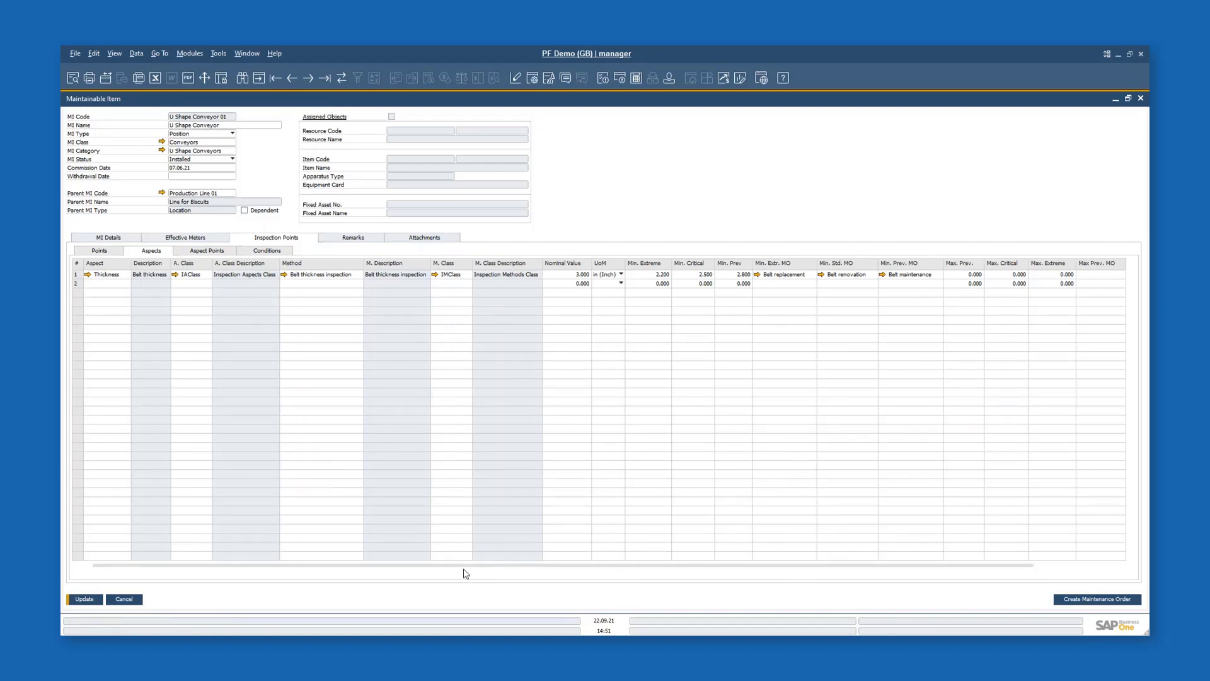
left_click_drag(465, 565, 596, 577)
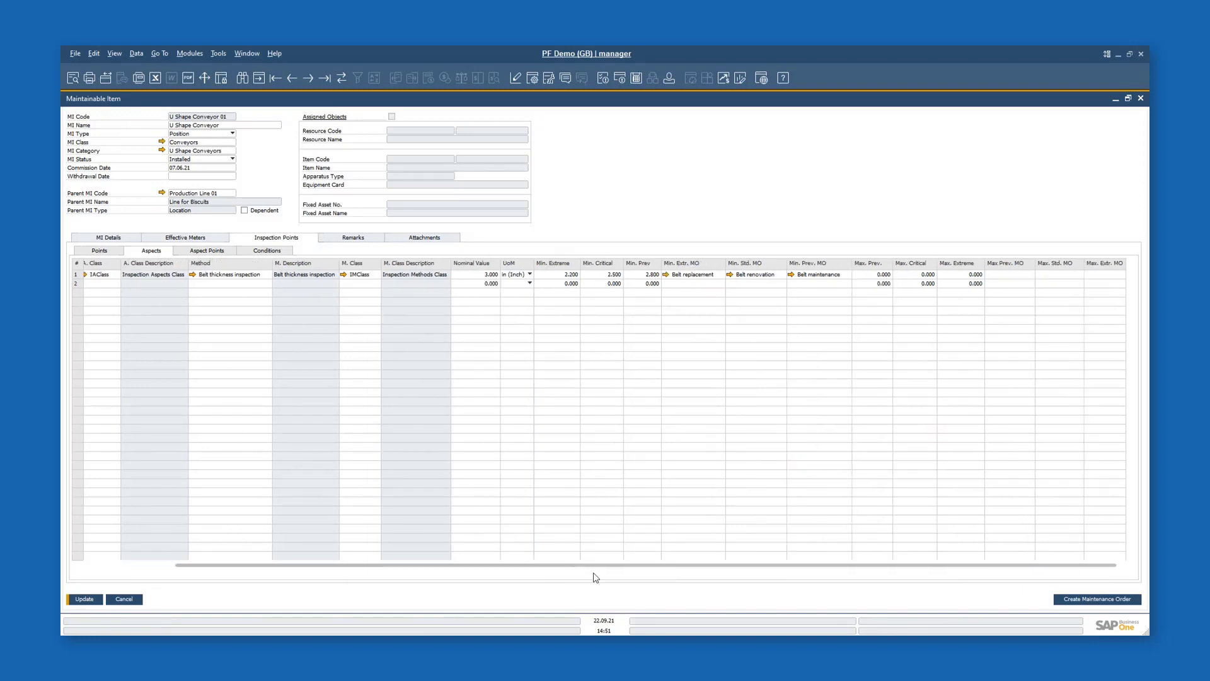
left_click_drag(595, 577, 599, 573)
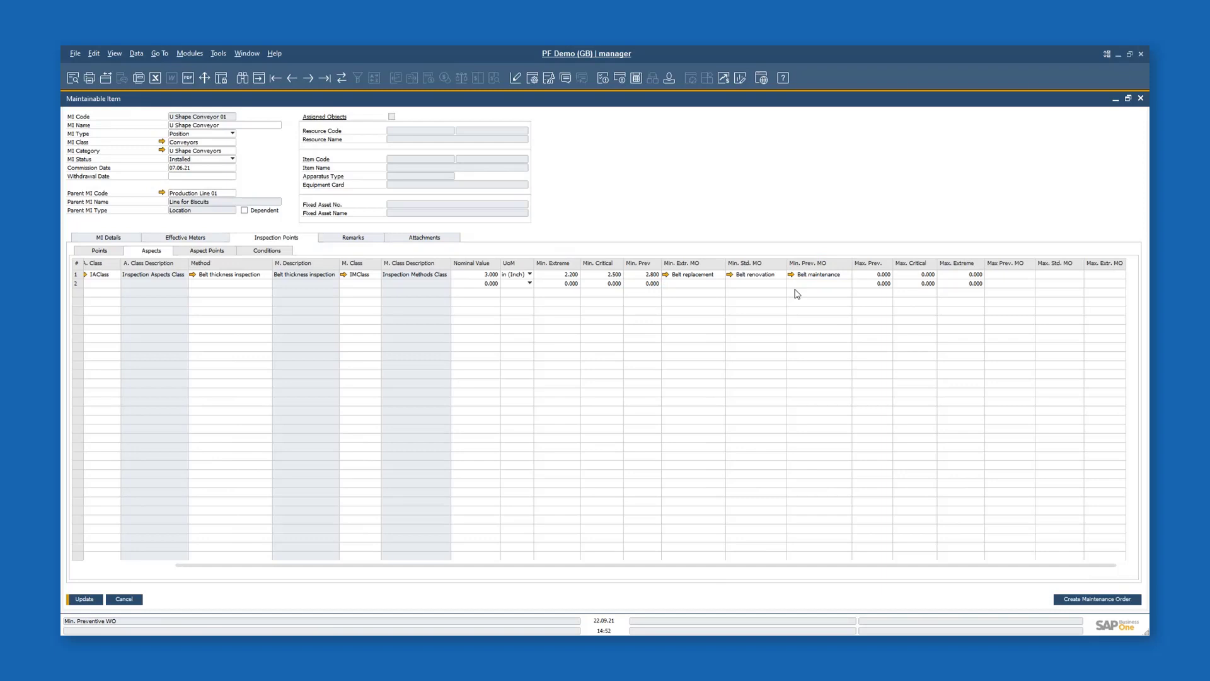
Review the Belt replacement order template's task checklist, material list and MO tools, and close the template.
left_click(667, 277)
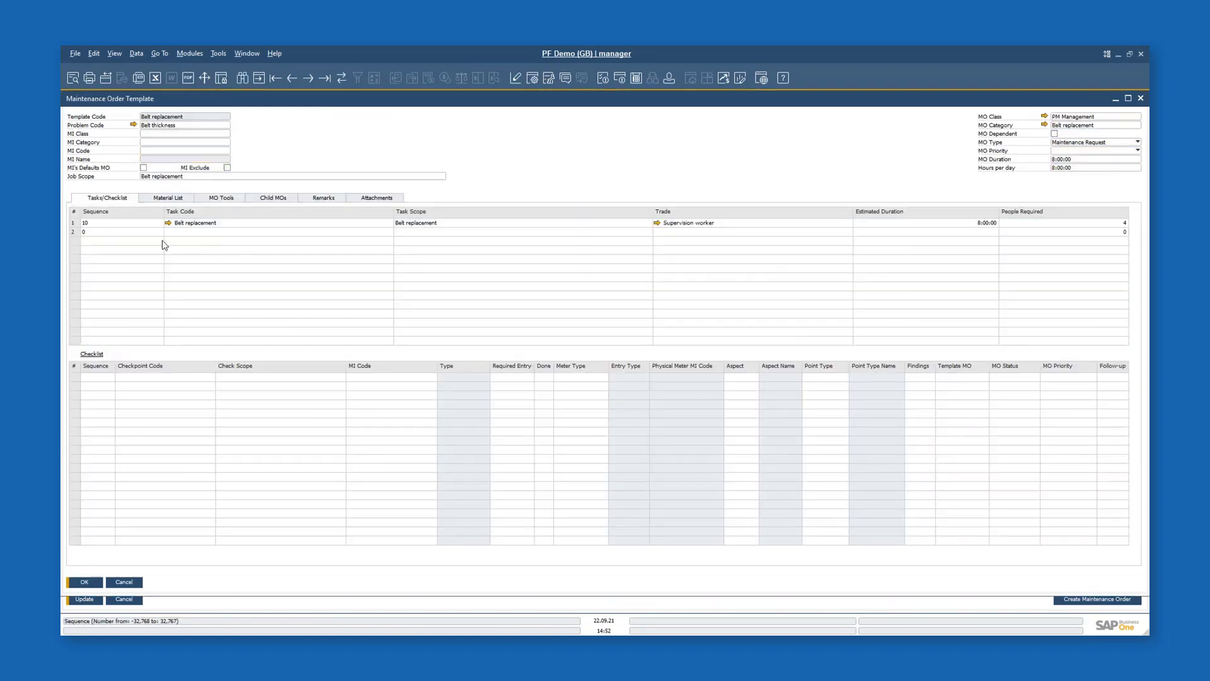
left_click(73, 222)
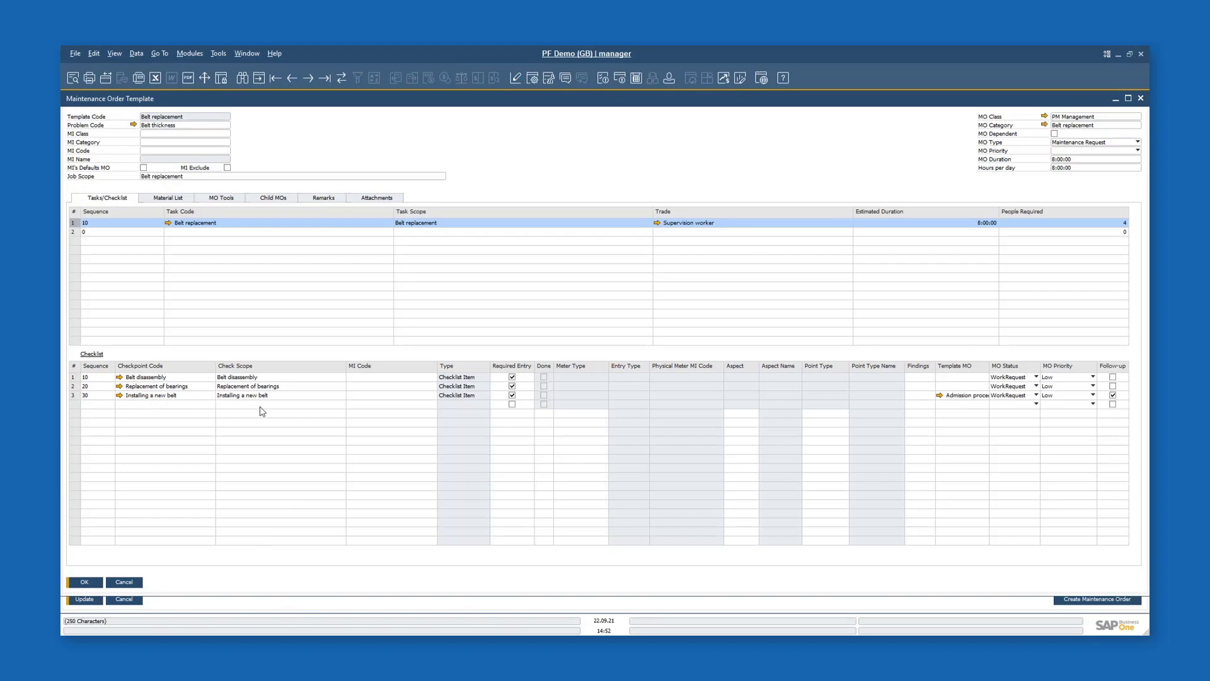
left_click(167, 199)
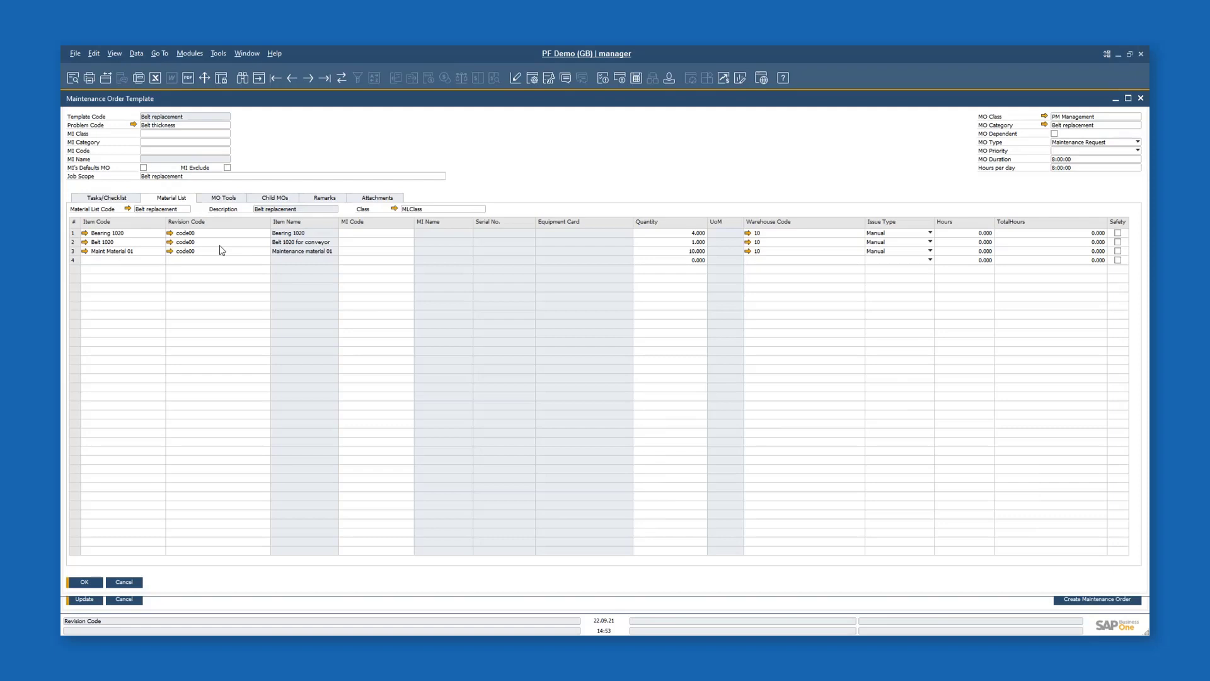
left_click(221, 200)
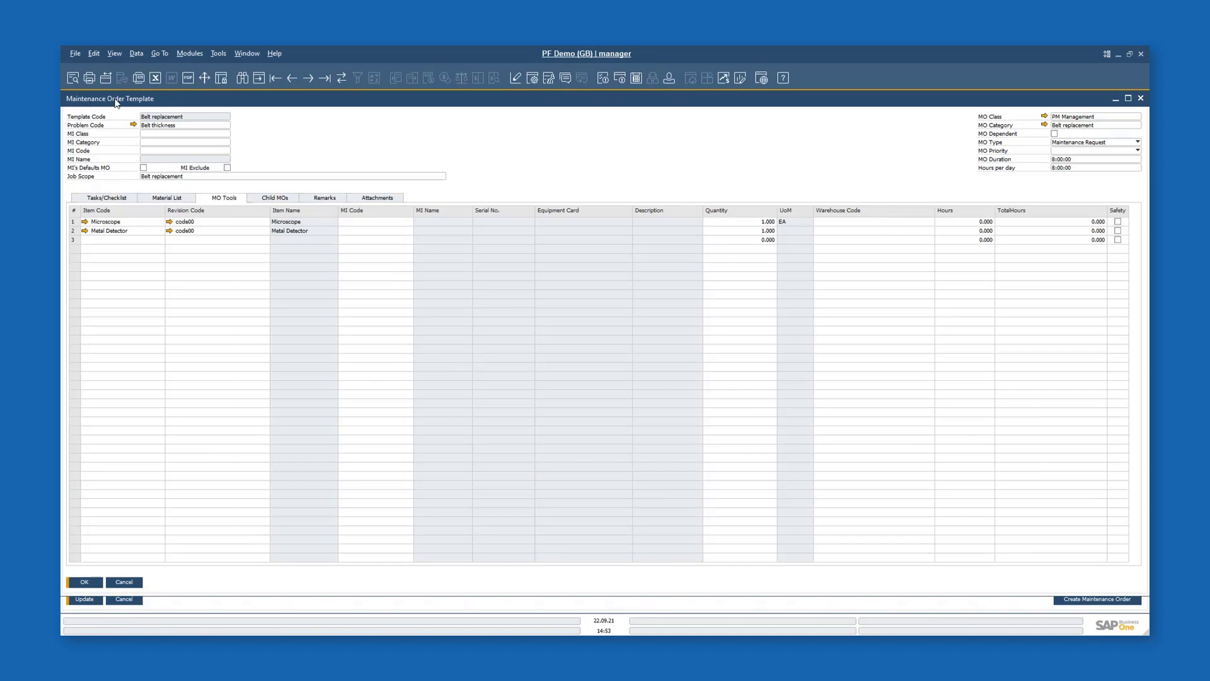
left_click(125, 583)
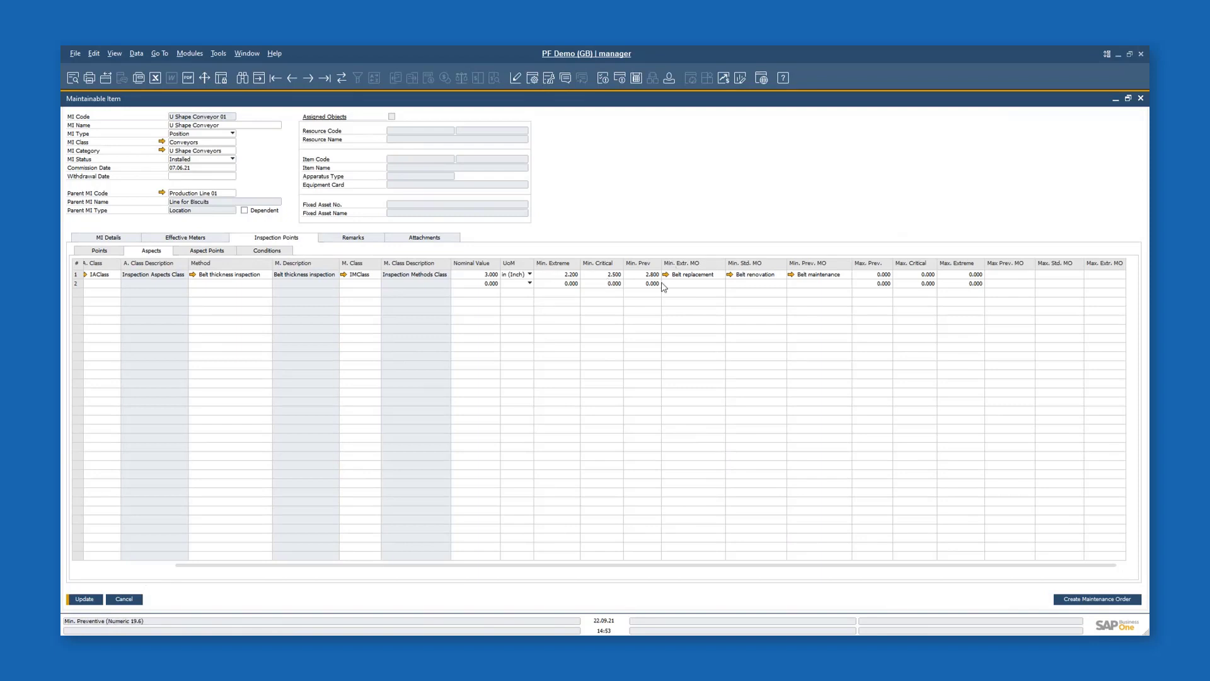
Review the checklist for the Belt maintenance order template's task and close the template.
left_click(791, 275)
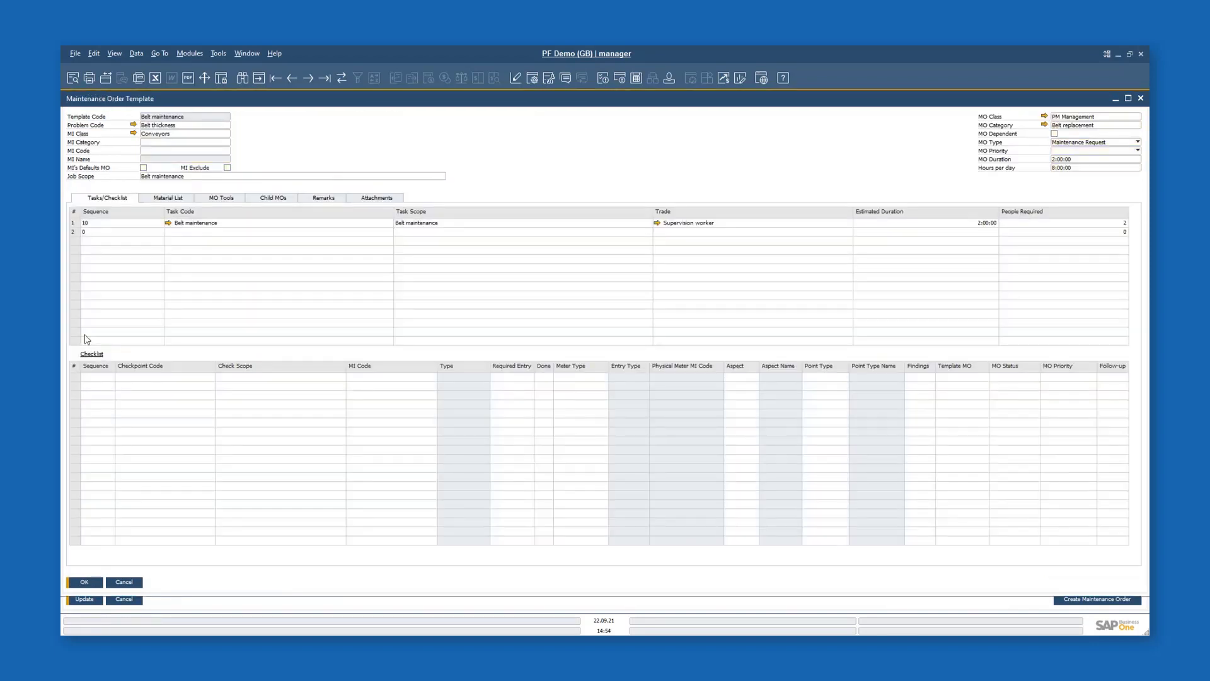
left_click(73, 223)
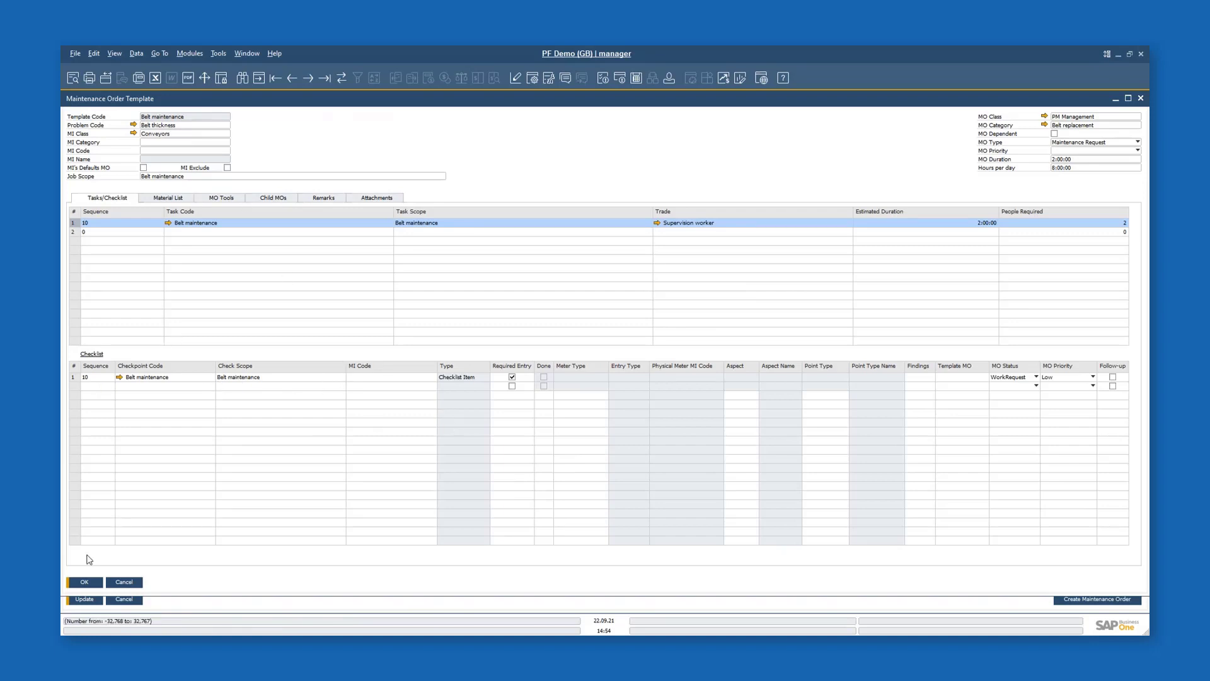
left_click(124, 582)
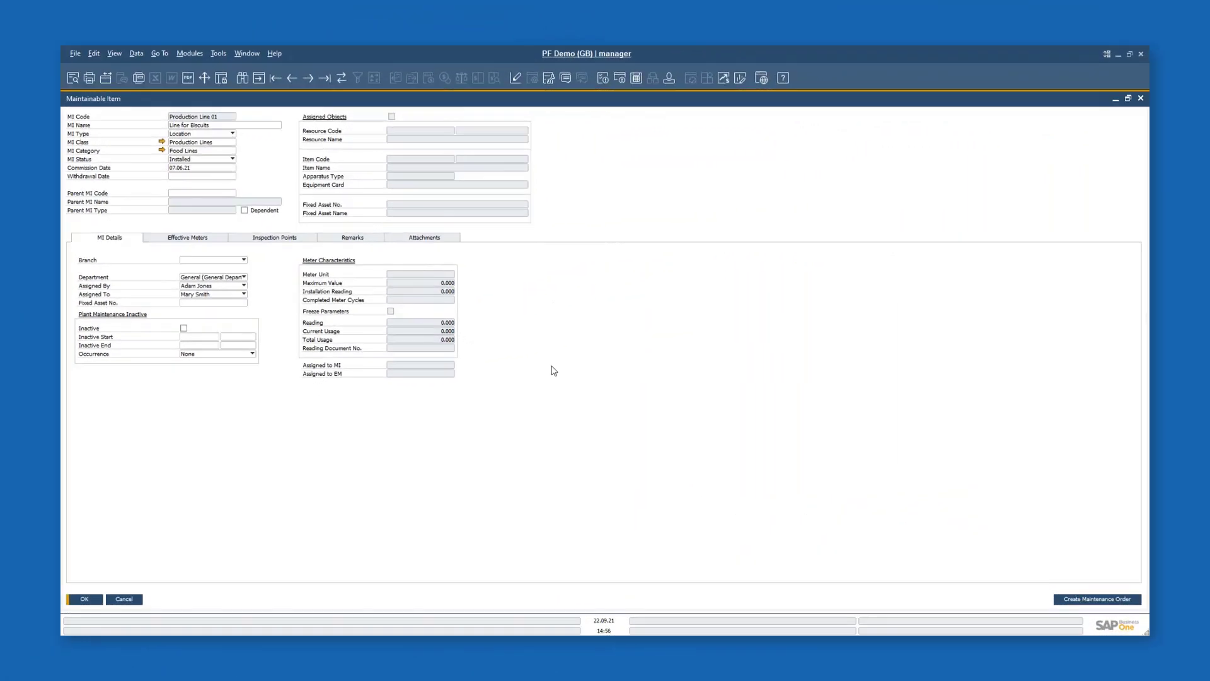
Open MI 360 from the Production Line 01 record in a maximized window and display the graph for Single Head.
right_click(552, 307)
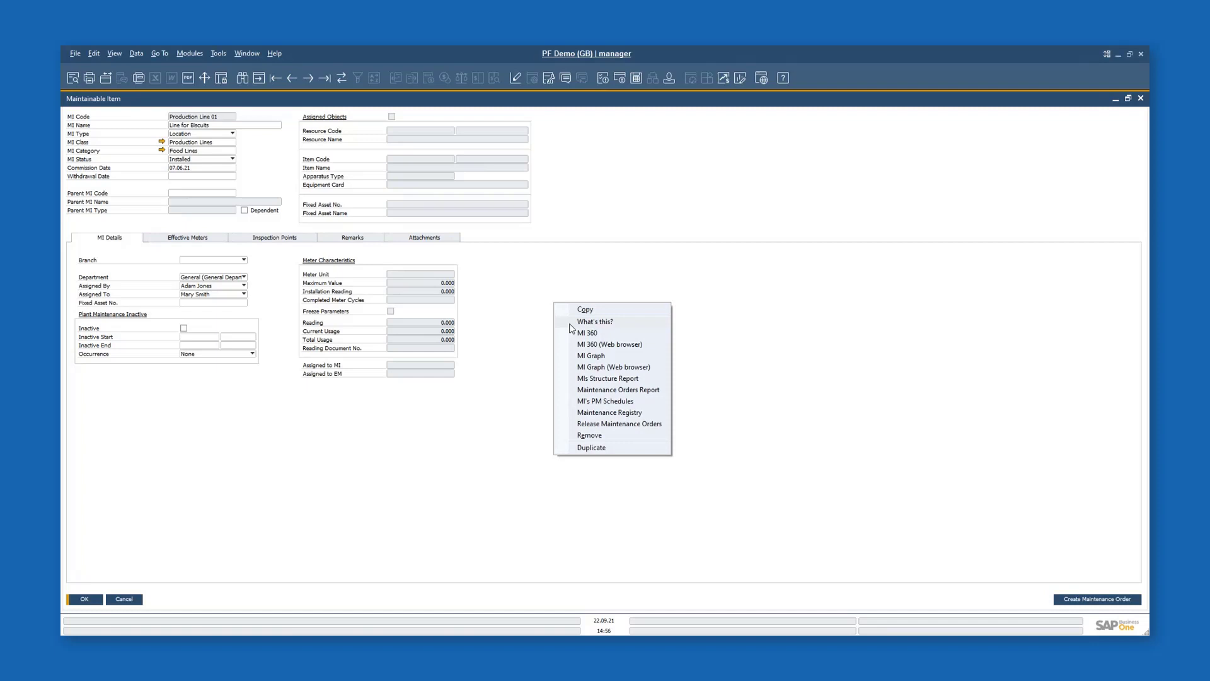
left_click(606, 334)
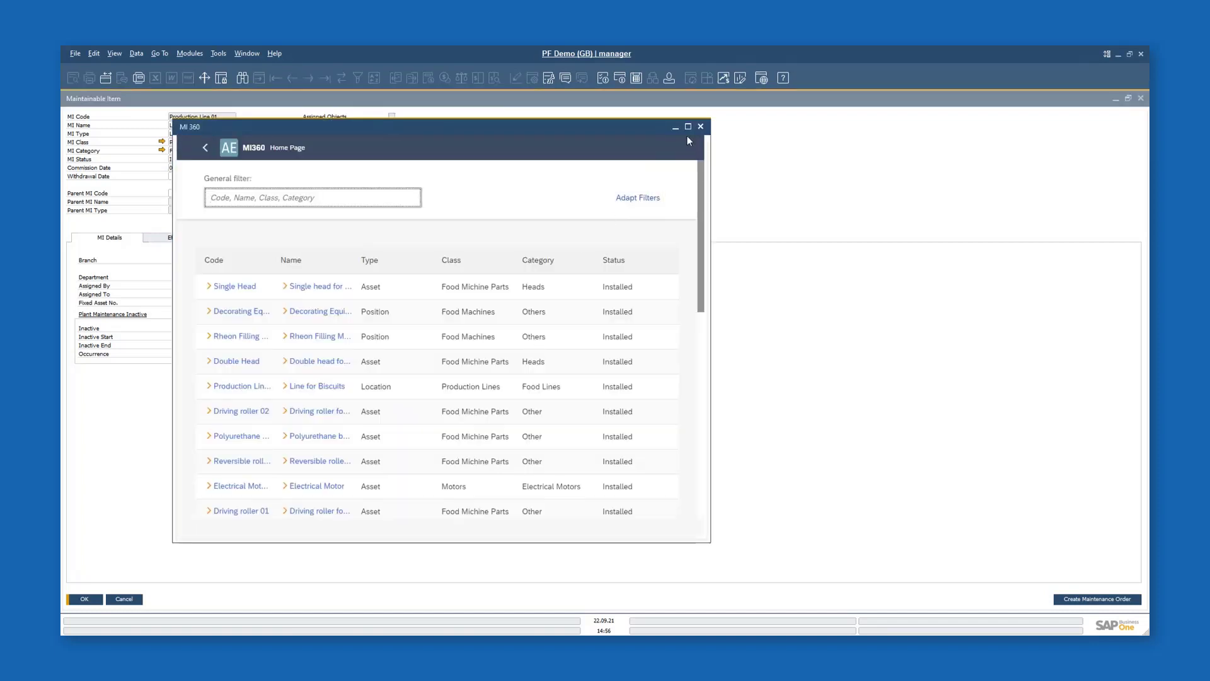
left_click(689, 127)
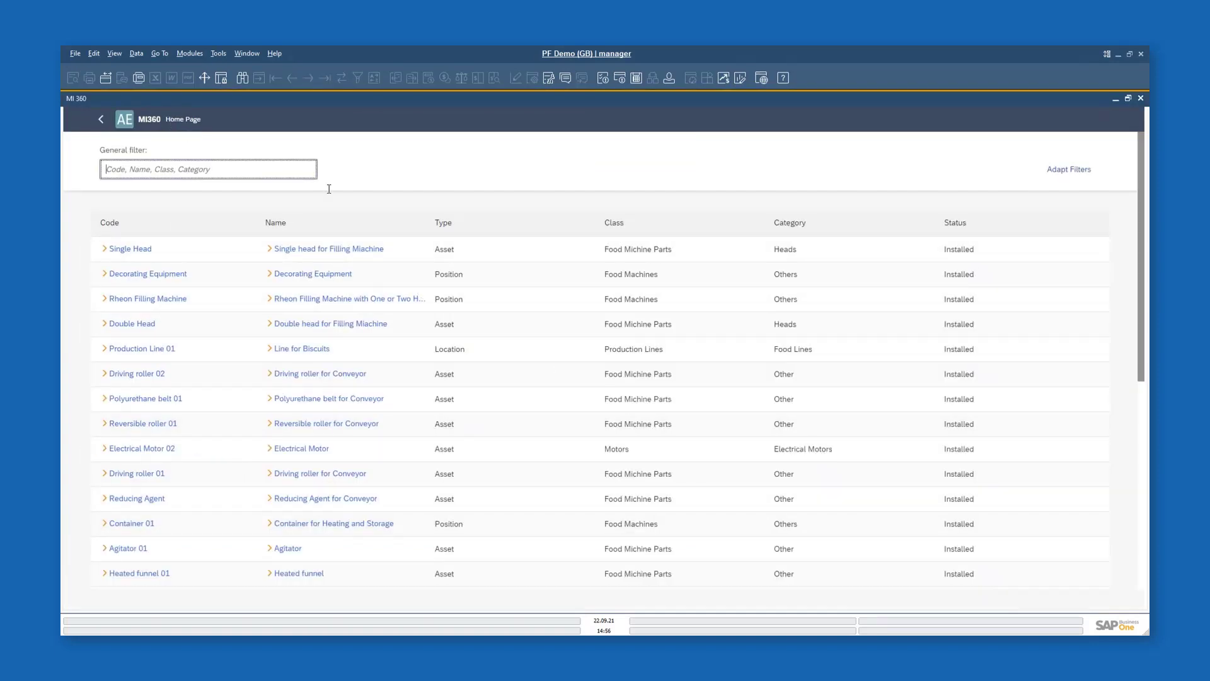
left_click(189, 252)
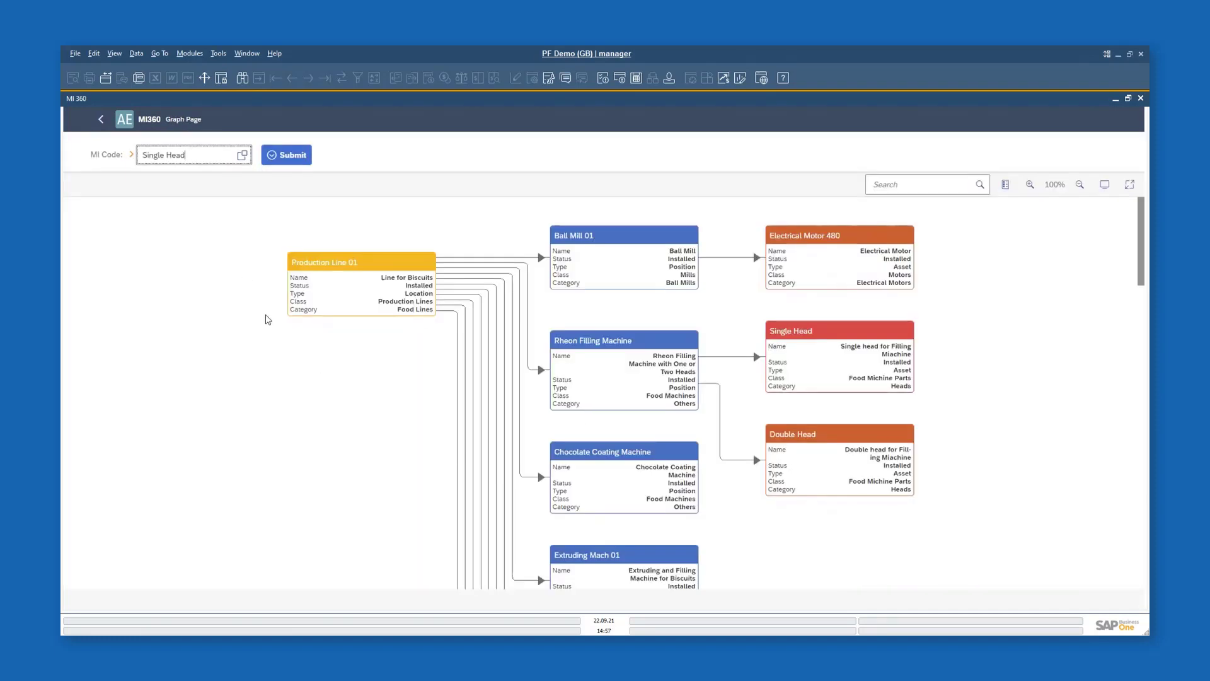
Examine the Single Head item hierarchy graph, zooming out to 25% for an overview and back in to 67%.
mouse_move(1143, 260)
left_mouse_down()
mouse_move(1148, 564)
mouse_move(1144, 283)
left_mouse_up()
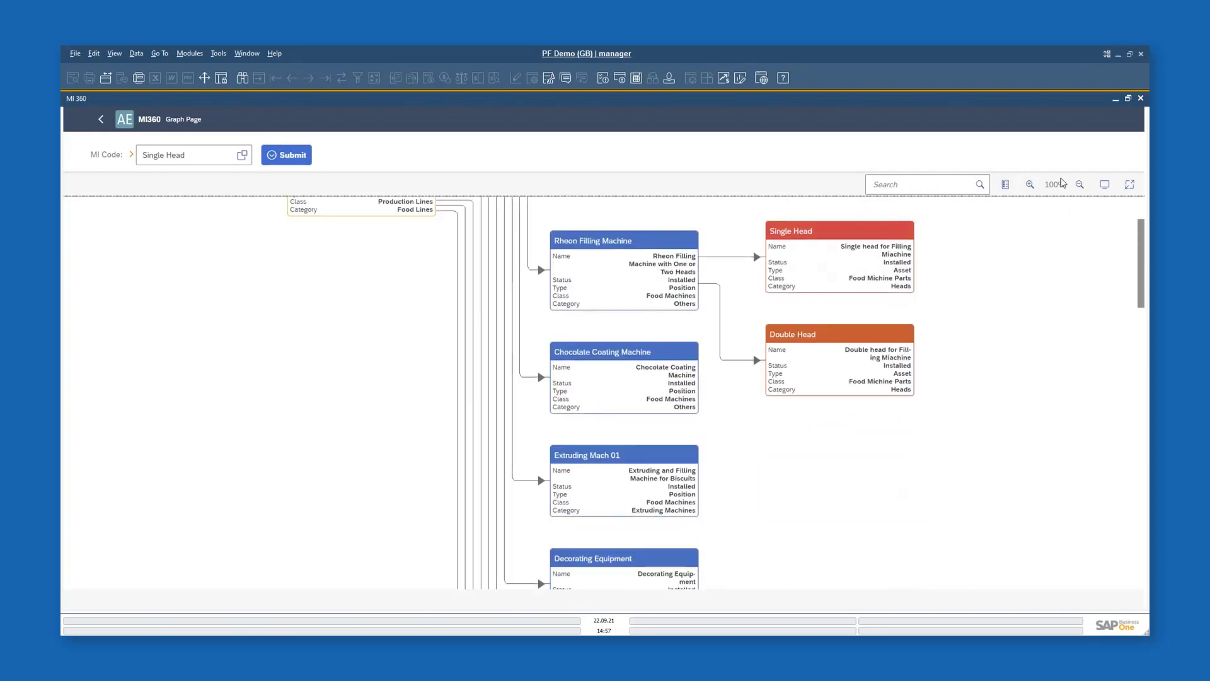
left_click(1082, 184)
left_click(1081, 184)
left_click(1081, 184)
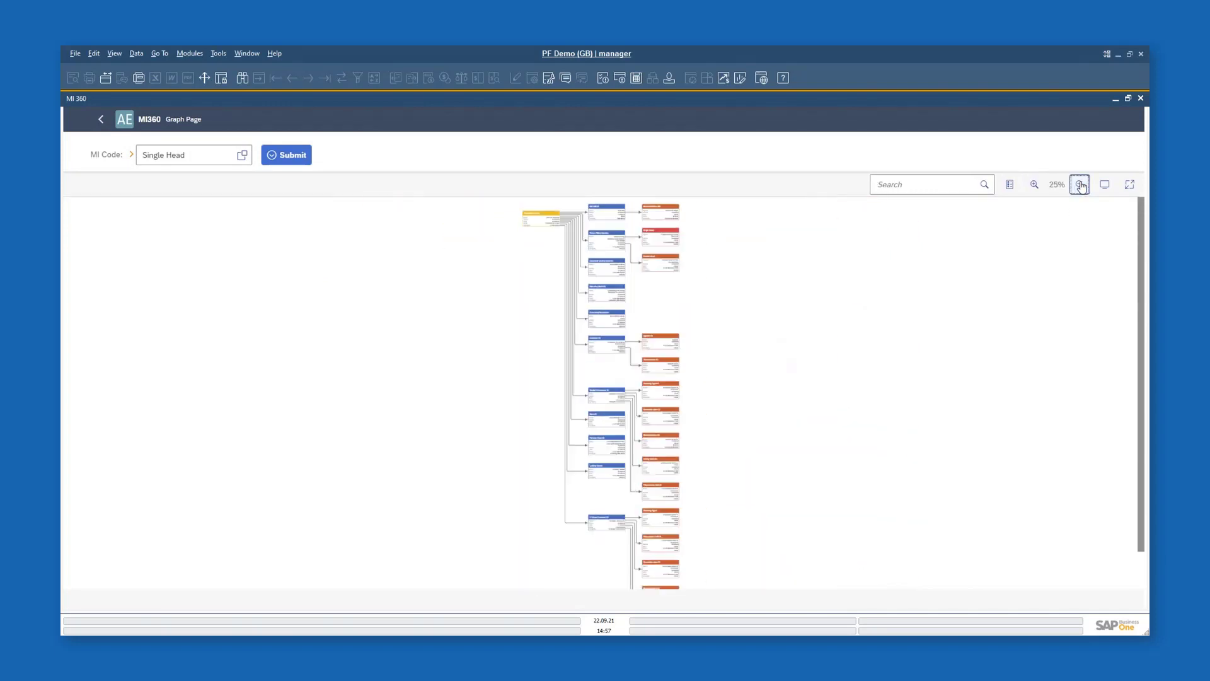
left_click(1034, 184)
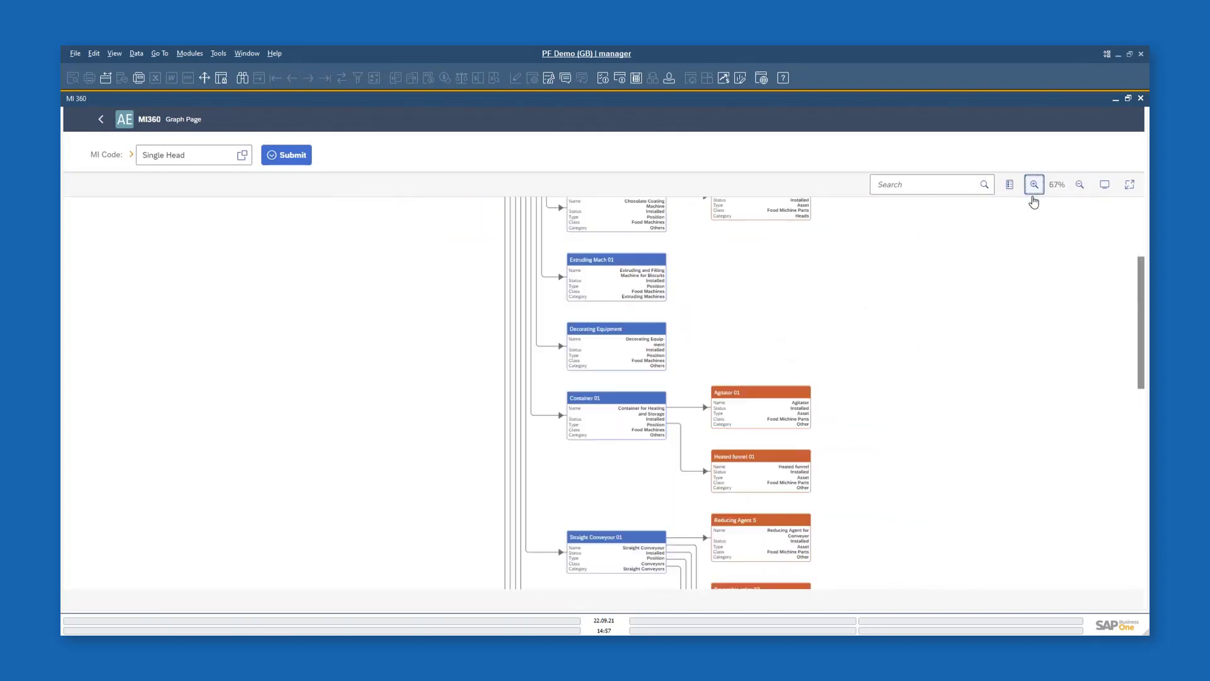
left_click_drag(1145, 357, 1144, 297)
Show the graph's legend and inspect the U Shape Conveyor 01 node with its child assets.
left_click(1009, 184)
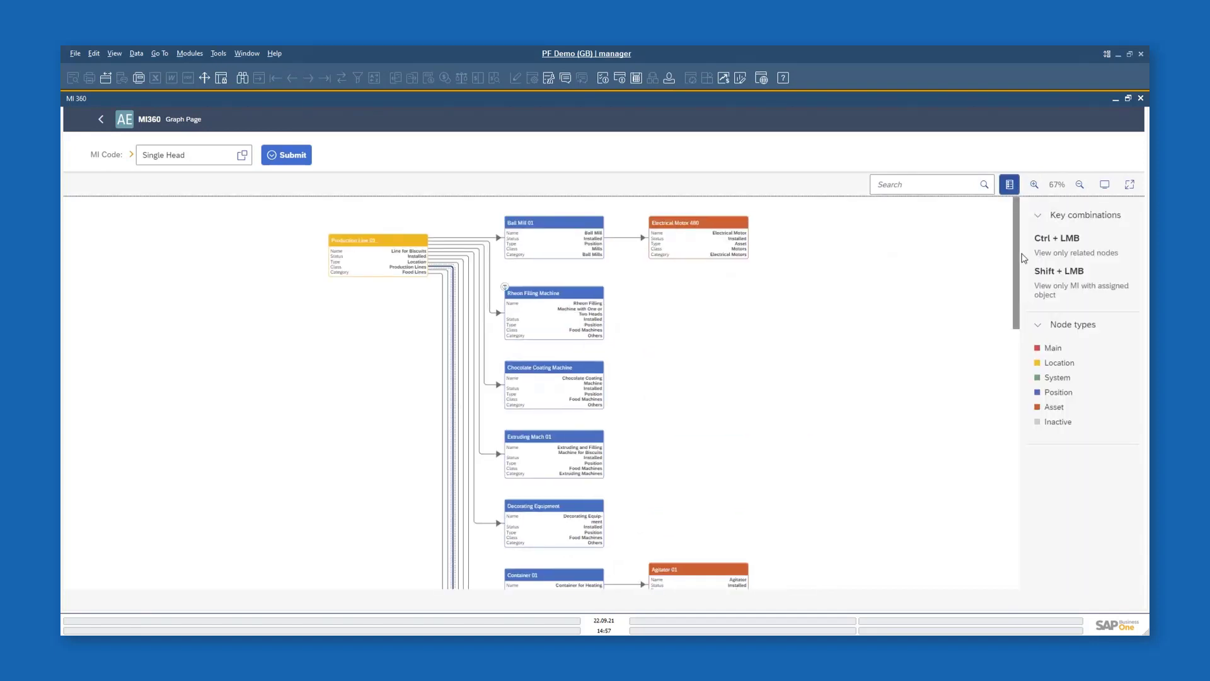
left_click_drag(1018, 263, 1020, 468)
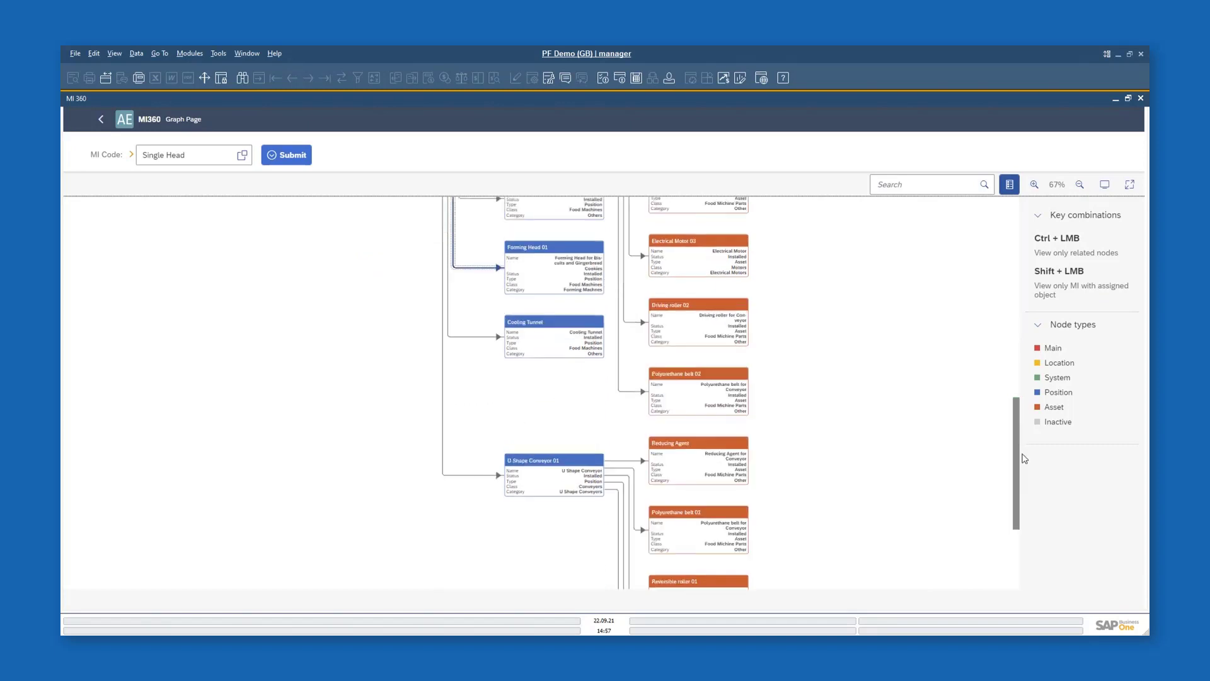
left_click(548, 469)
left_click_drag(1016, 443, 1017, 498)
left_click(1034, 184)
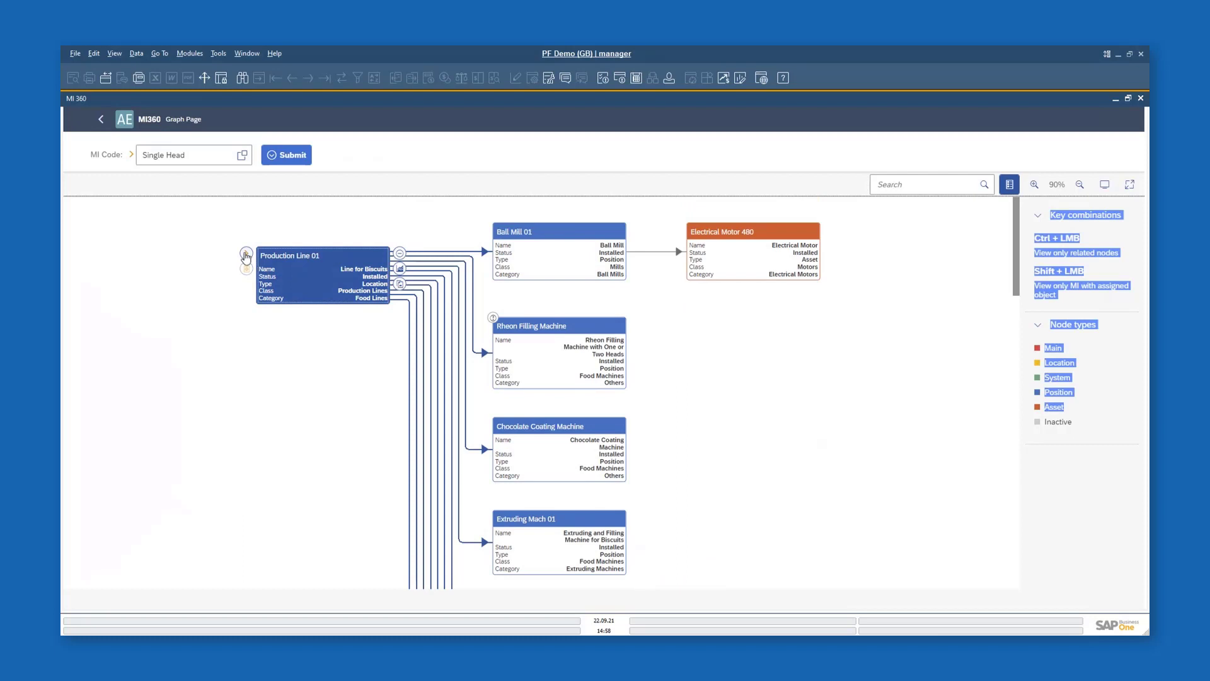
View the Production Line 01 record from its graph node, close it, and collapse and re-expand the node's children.
left_click(246, 254)
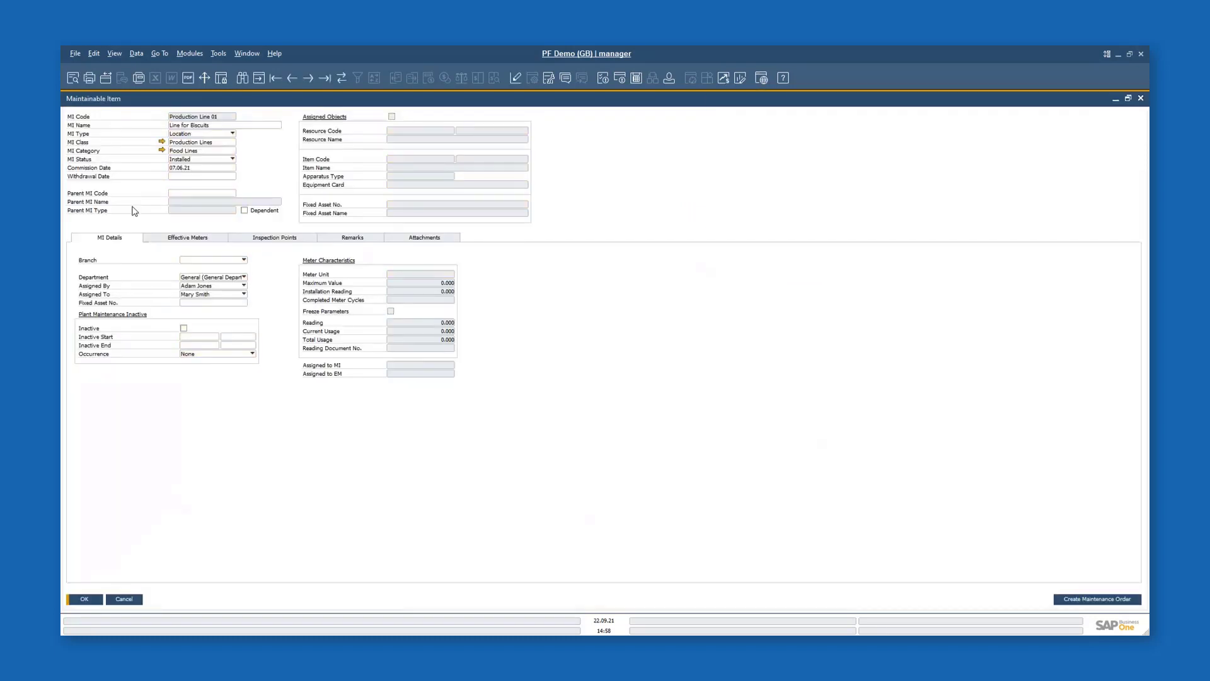
left_click(126, 600)
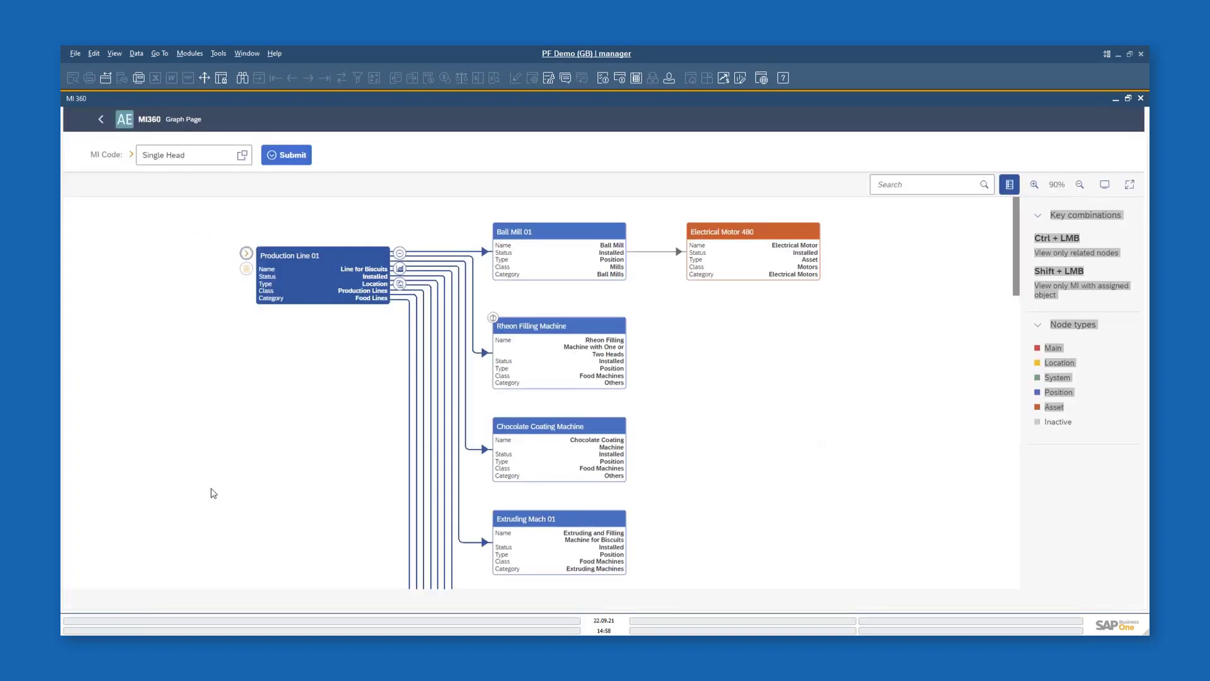
left_click(401, 254)
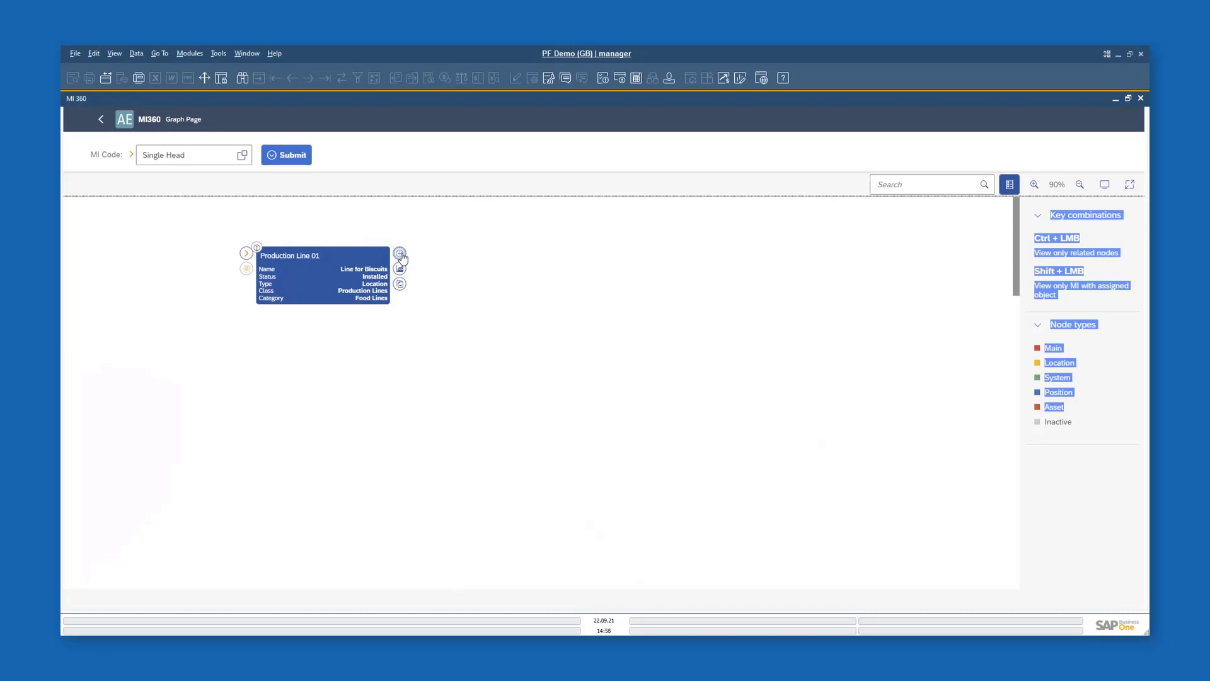
left_click(401, 256)
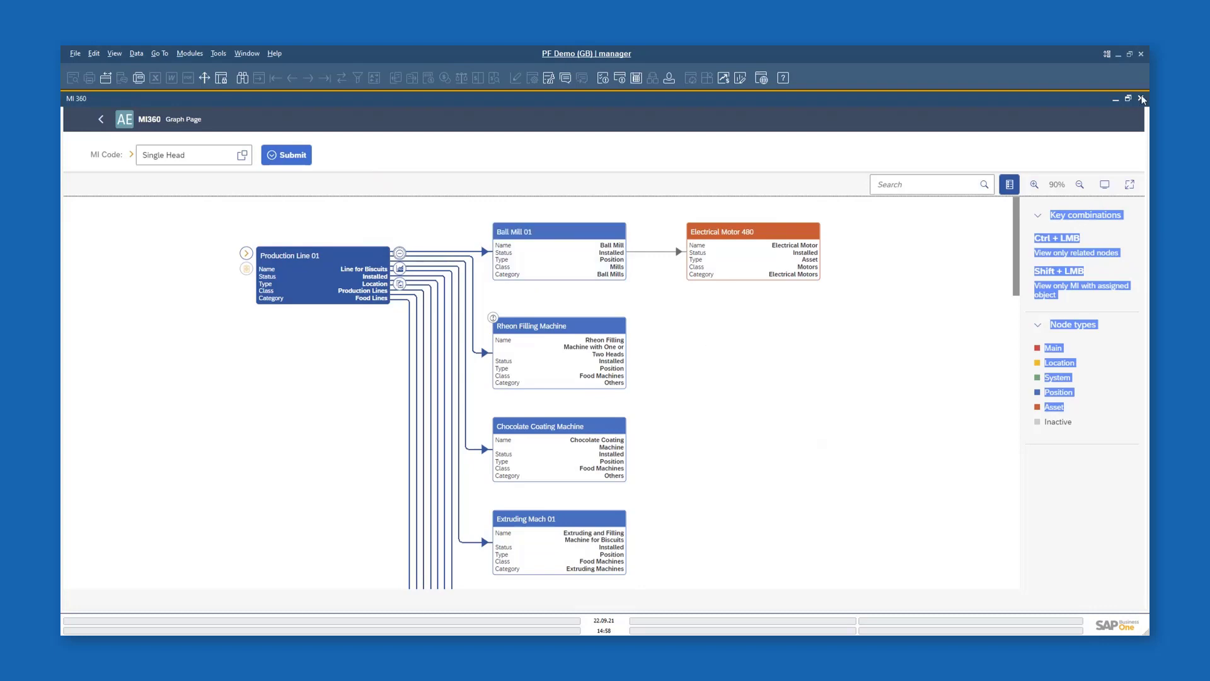
Close MI 360 and open the MIs Structure Report for Production Line 01 in a maximized window.
left_click(1142, 99)
right_click(514, 345)
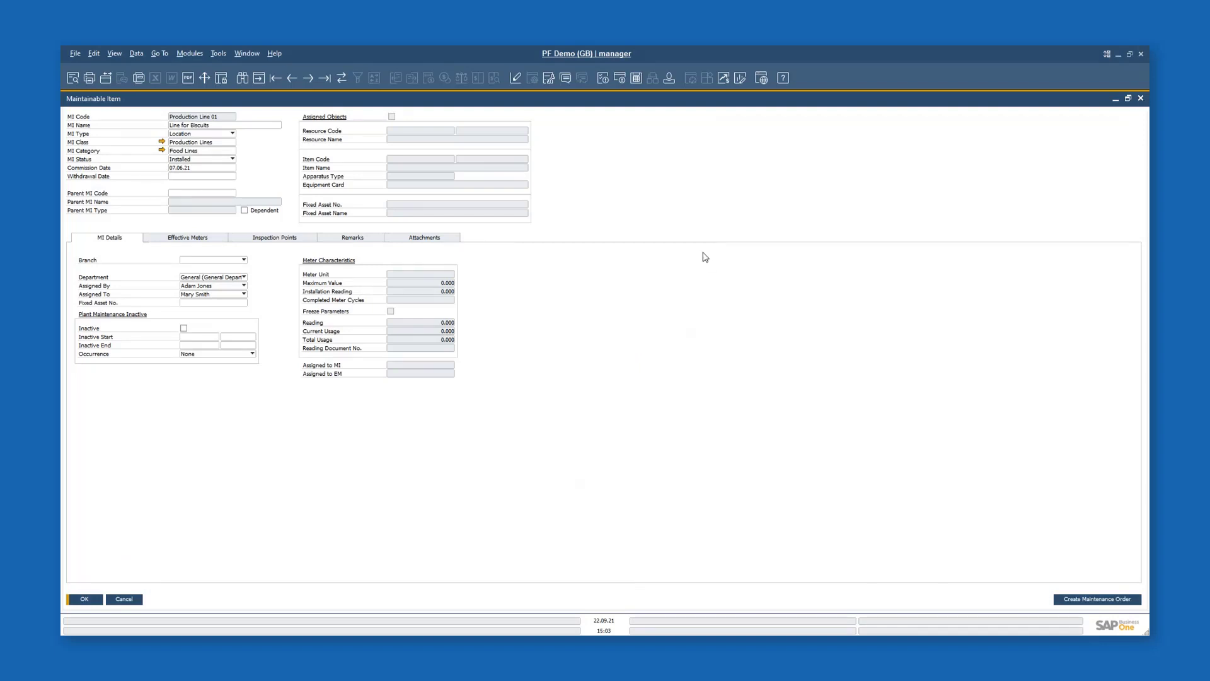
right_click(704, 256)
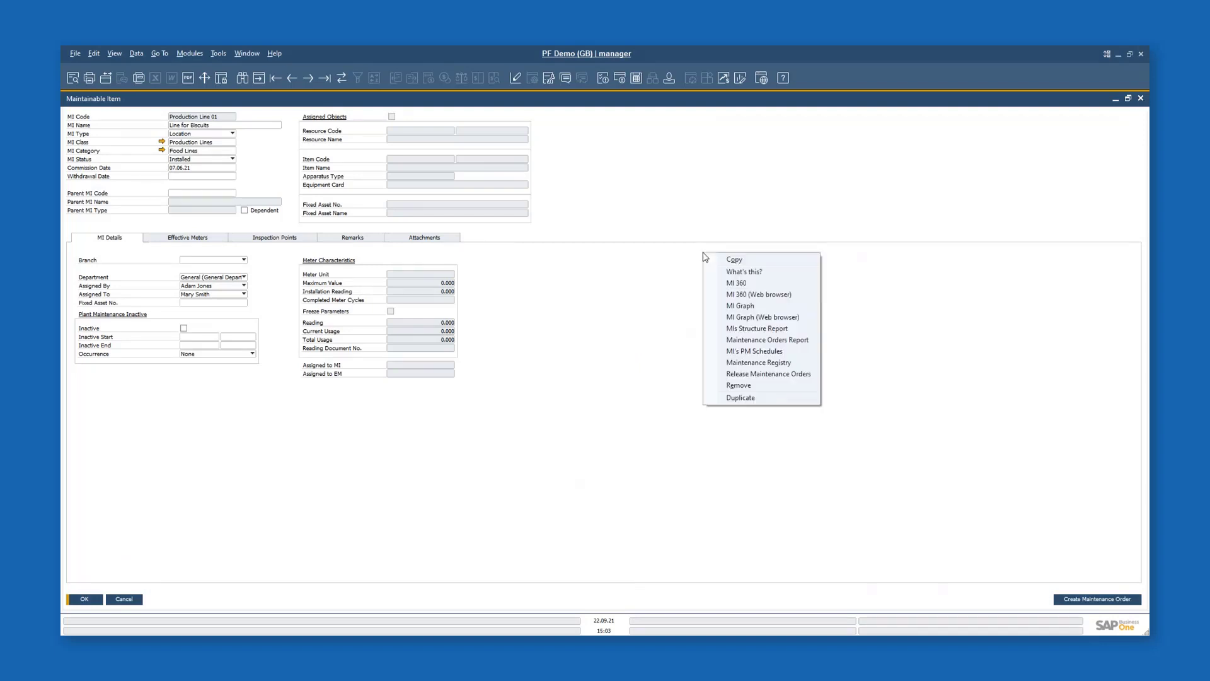
left_click(726, 329)
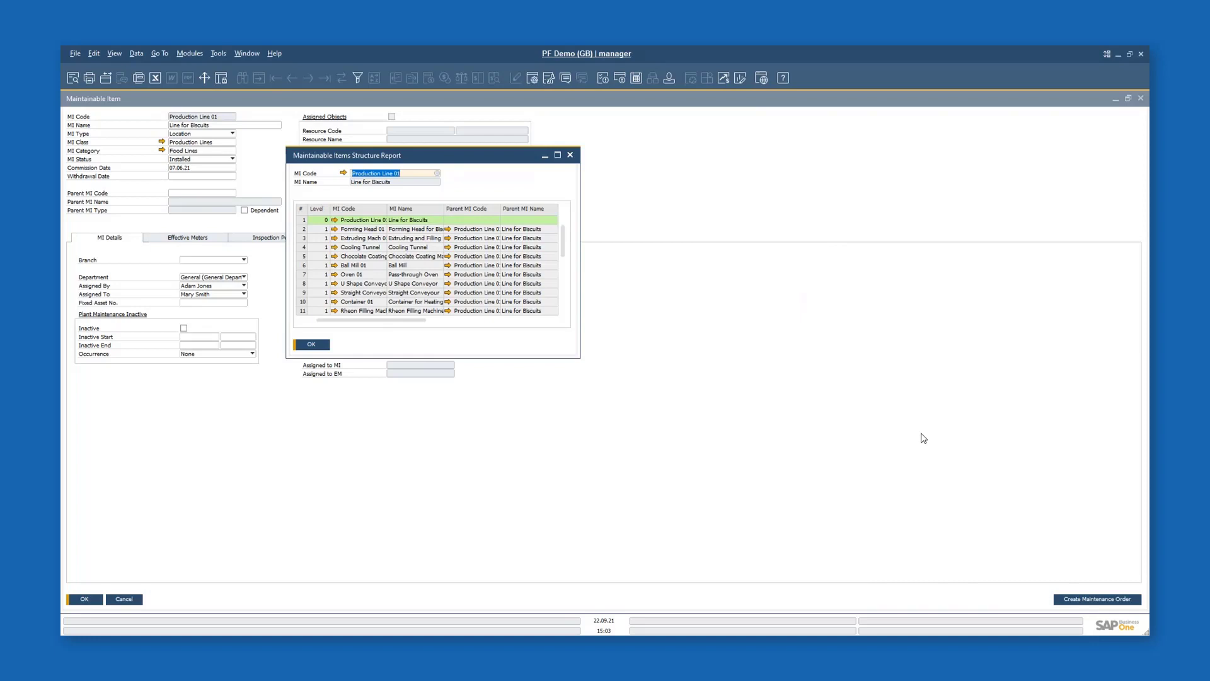
left_click(557, 155)
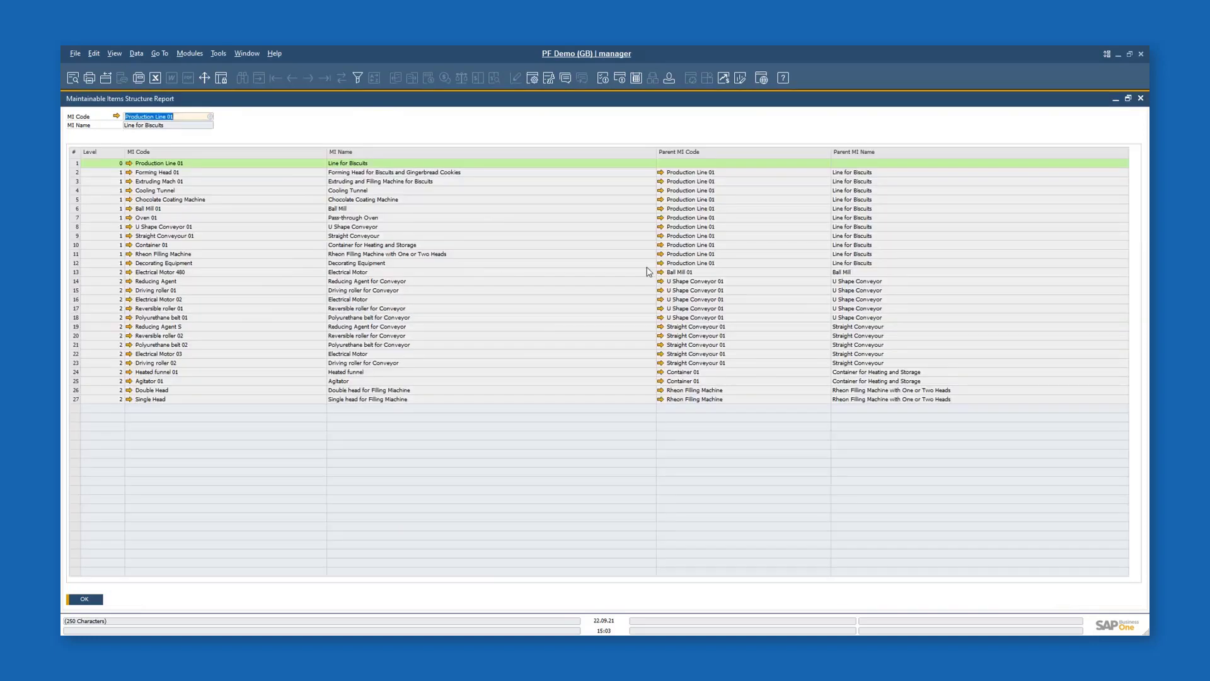
Close the structure report, review all columns of Production Line 01's Maintenance Orders Report in a maximized window, and close it.
left_click(1142, 99)
right_click(719, 354)
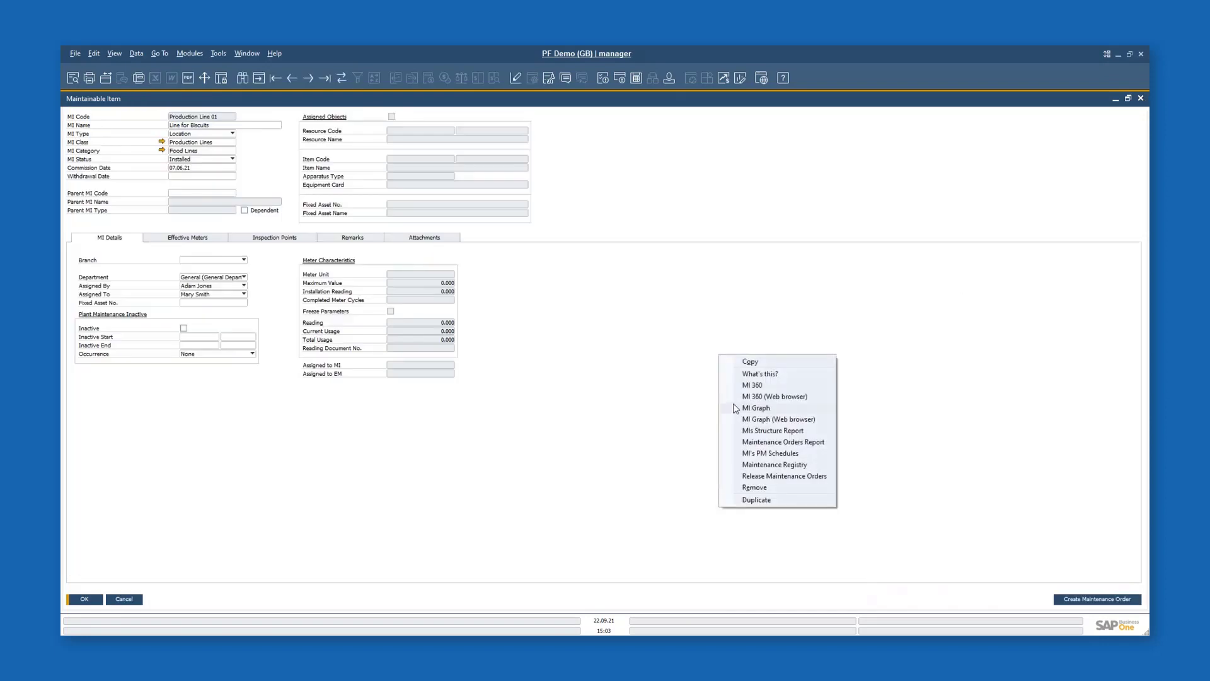
left_click(750, 443)
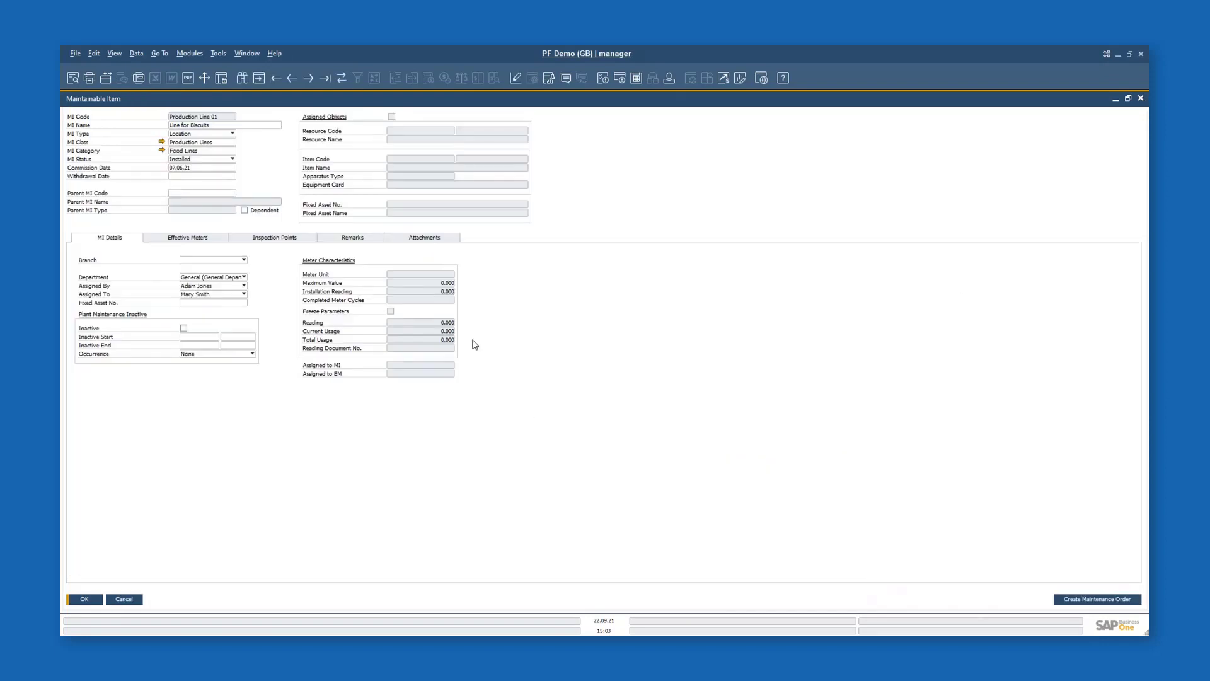
left_click(832, 155)
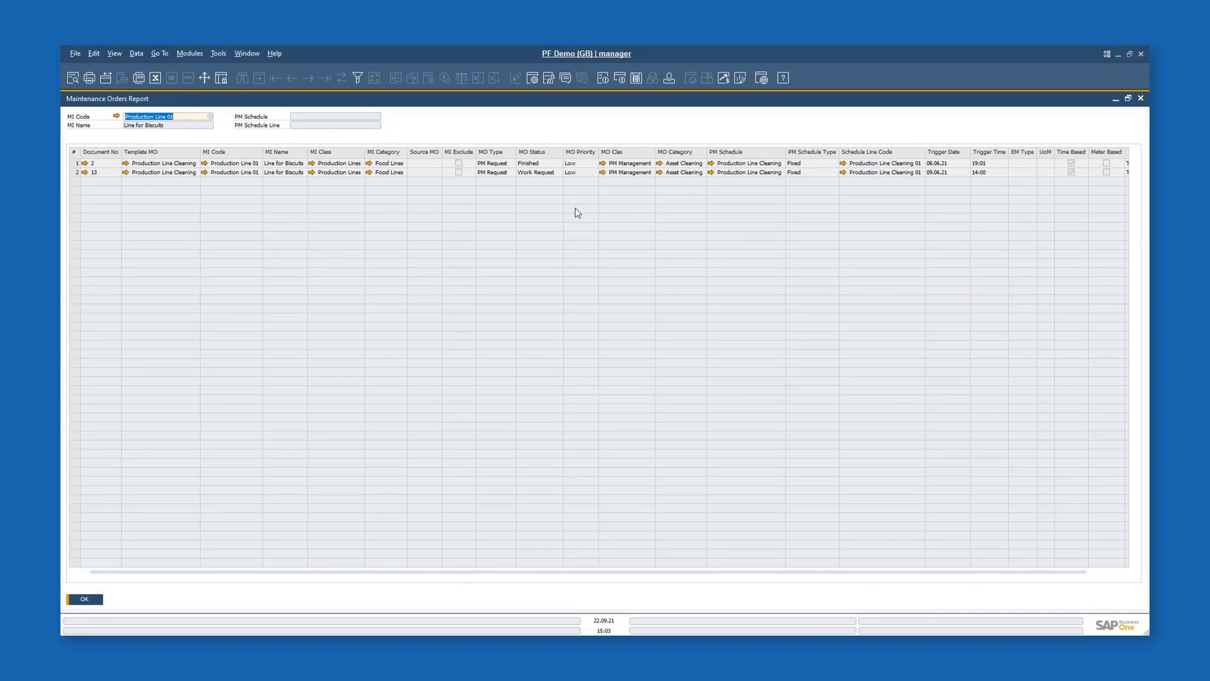
left_click_drag(634, 575, 829, 570)
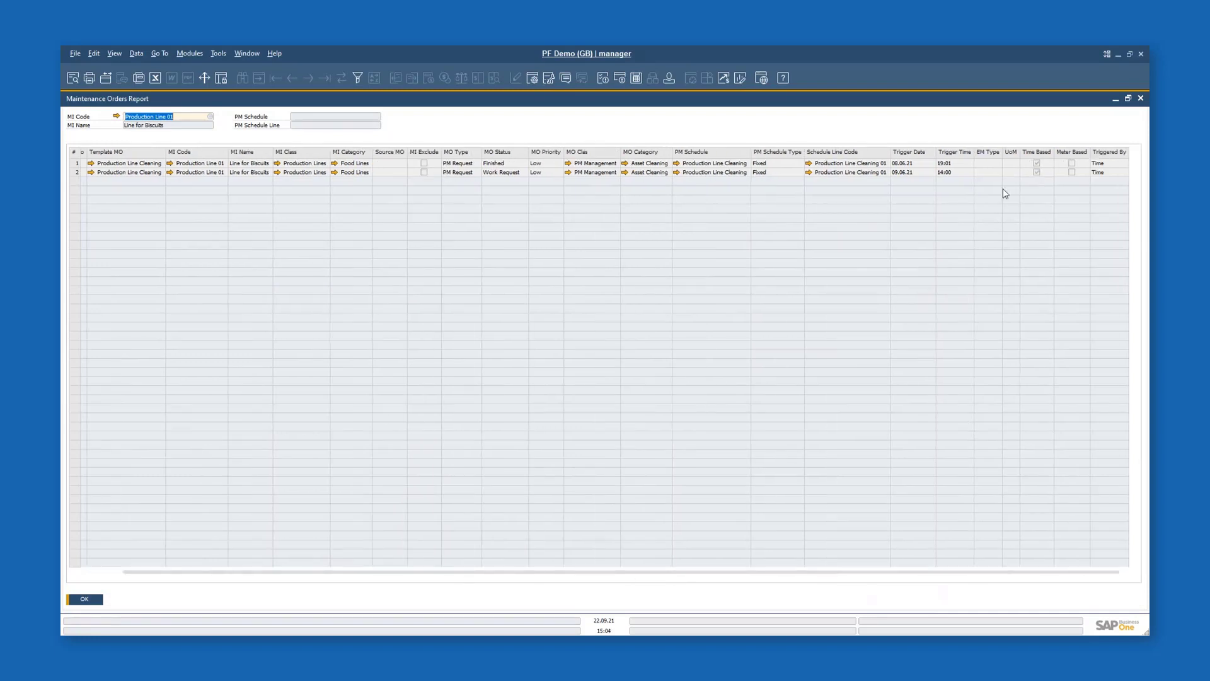
left_click(1139, 98)
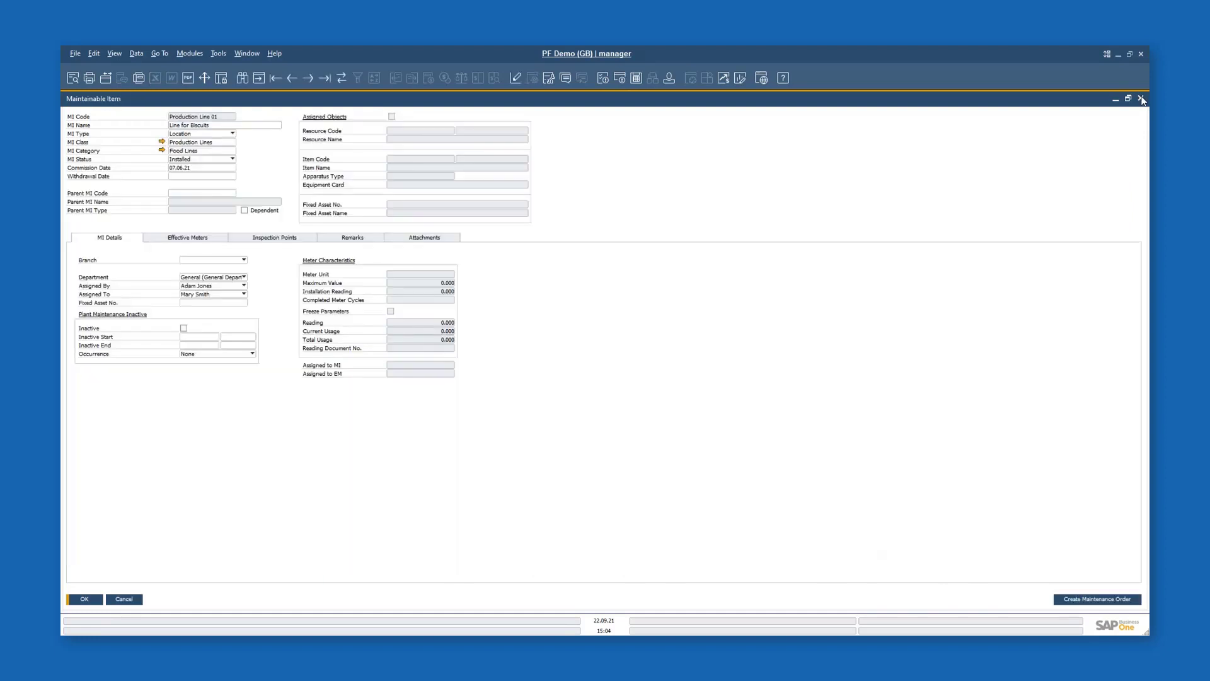
Review the preventive maintenance schedules report for Production Line 01, and close both the report and the item record.
right_click(605, 297)
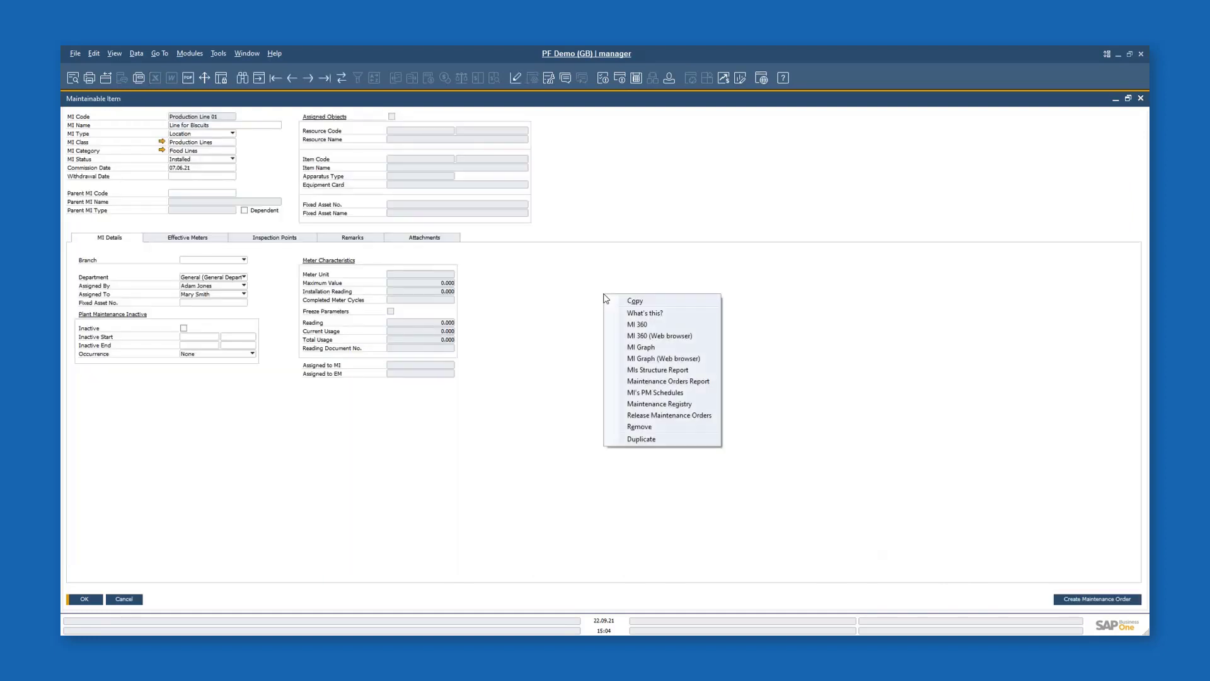
left_click(650, 393)
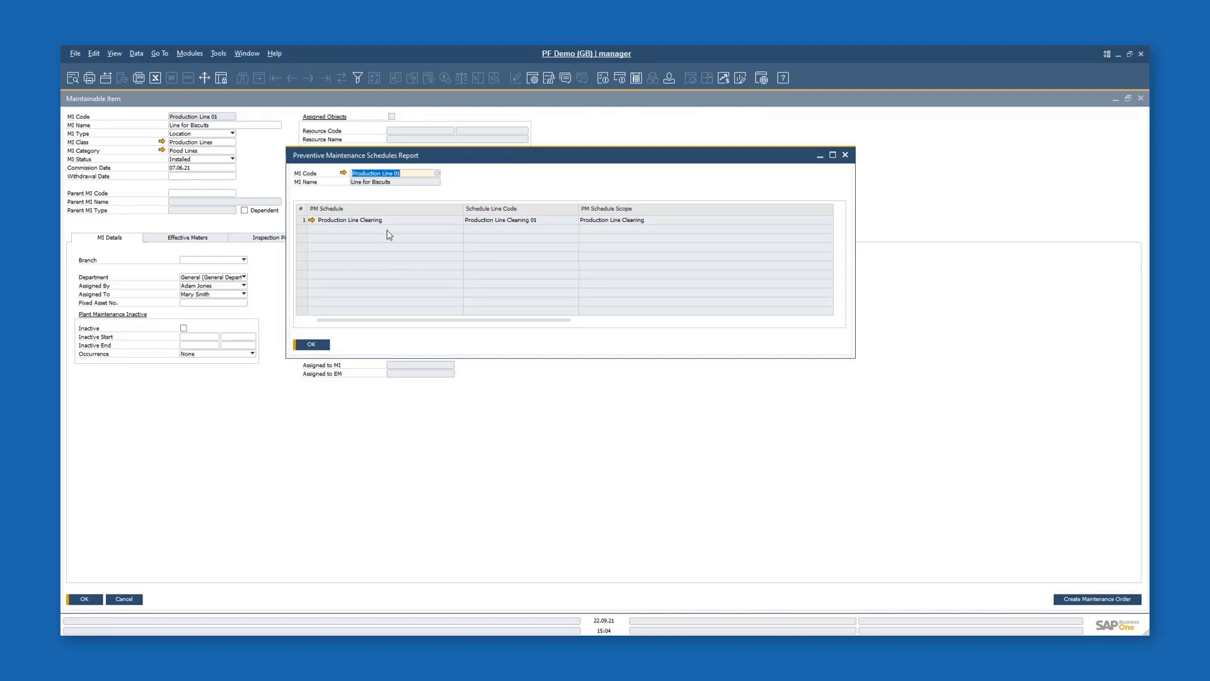
left_click(659, 320)
mouse_move(660, 335)
left_mouse_down()
mouse_move(714, 346)
mouse_move(646, 343)
left_mouse_up()
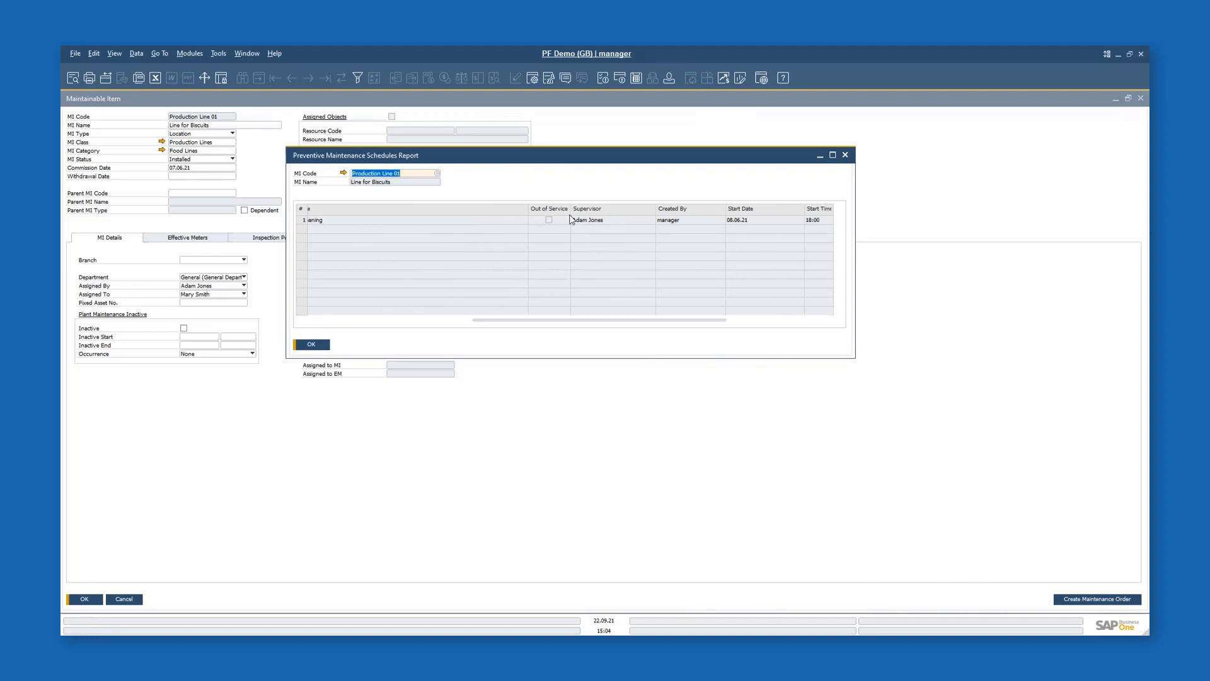
left_click(845, 155)
left_click(383, 505)
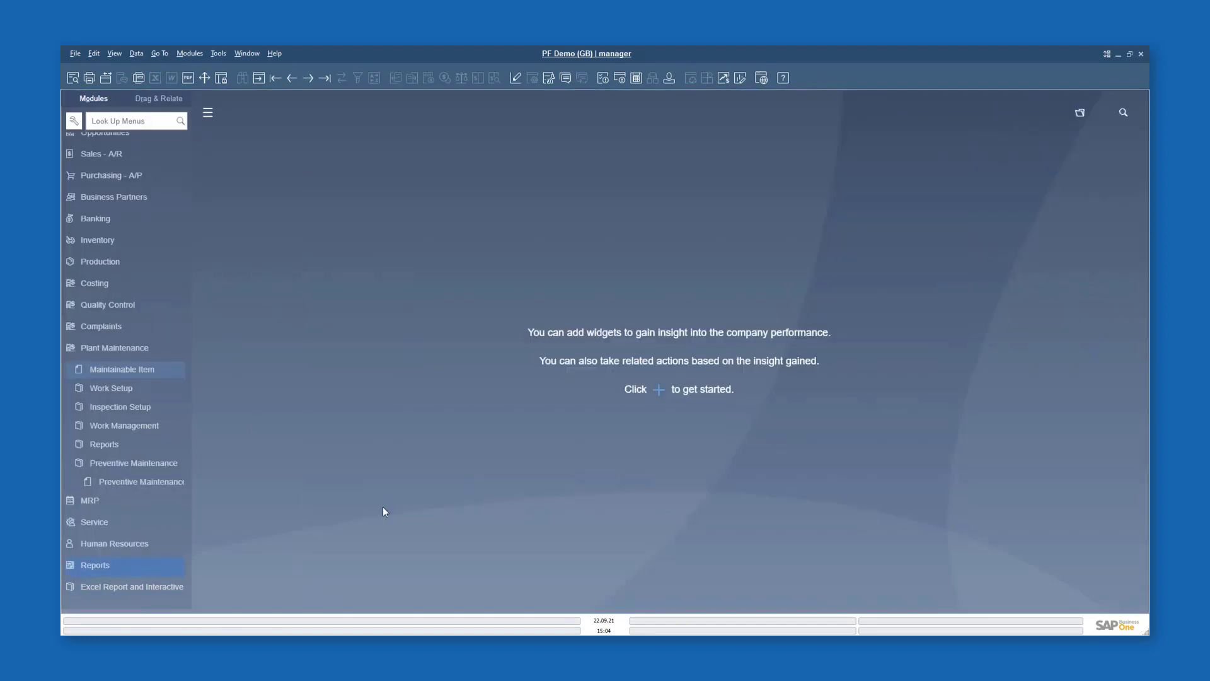
Open the Material List form from the Plant Maintenance work setup and display the last record.
left_click(100, 386)
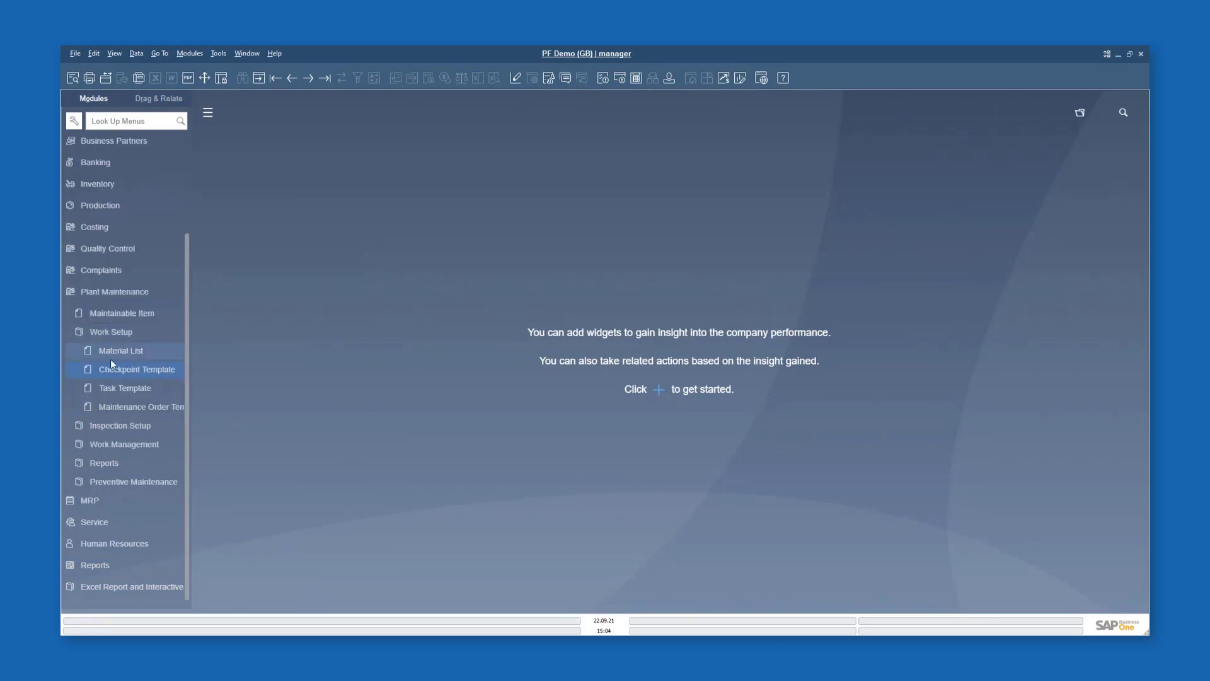
left_click(110, 354)
left_click(326, 79)
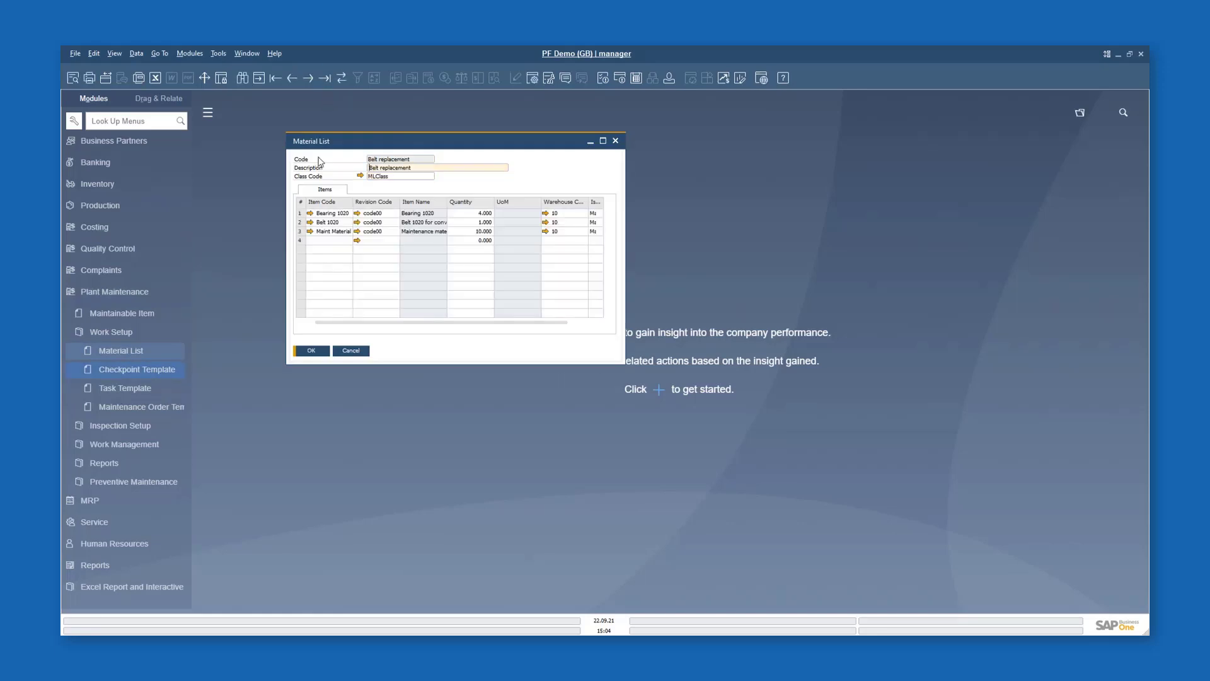
View the last Checkpoint Template record, and close both the checkpoint template and the material list.
left_click(121, 369)
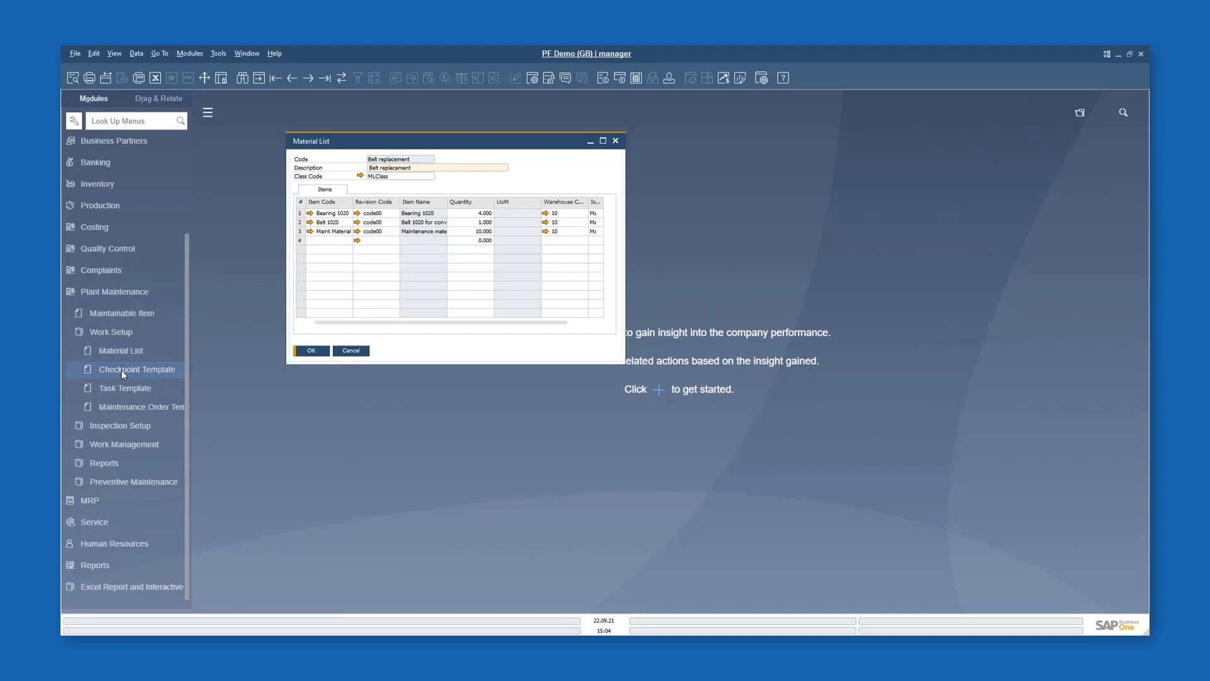
left_click(318, 81)
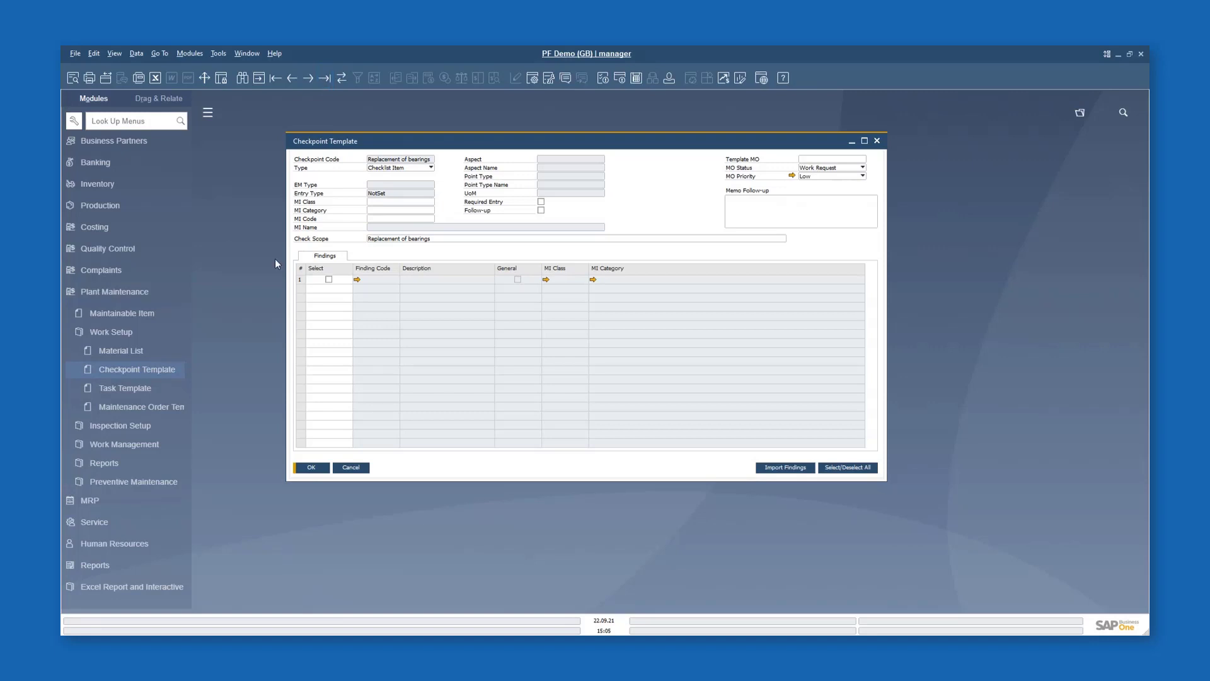
left_click(358, 470)
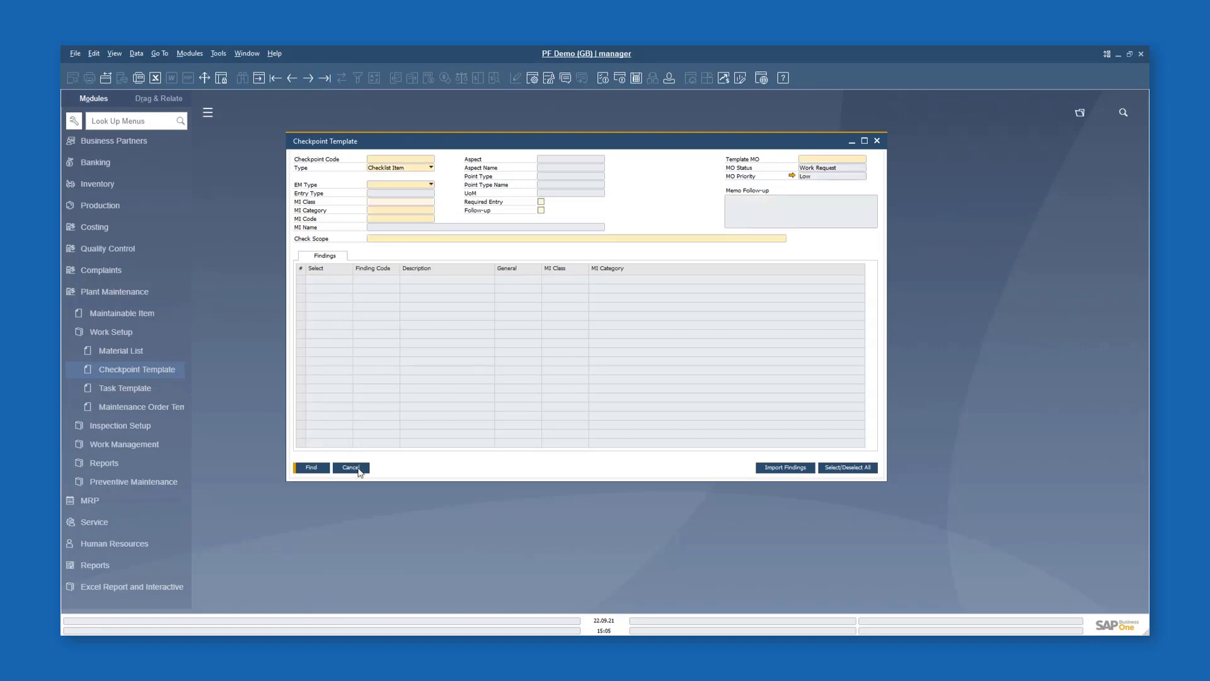
left_click(358, 469)
left_click(357, 351)
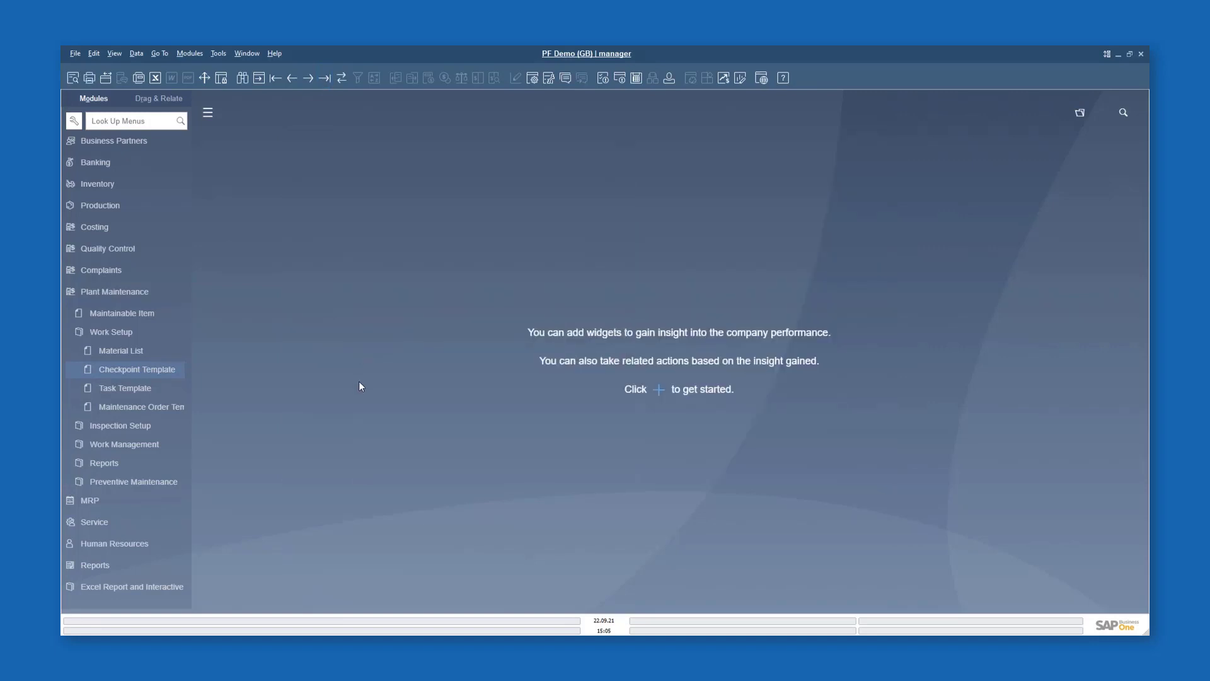
Open the Maintenance Order form and browse back to the Belt thickness order for U Shape Conveyor 01.
left_click(154, 430)
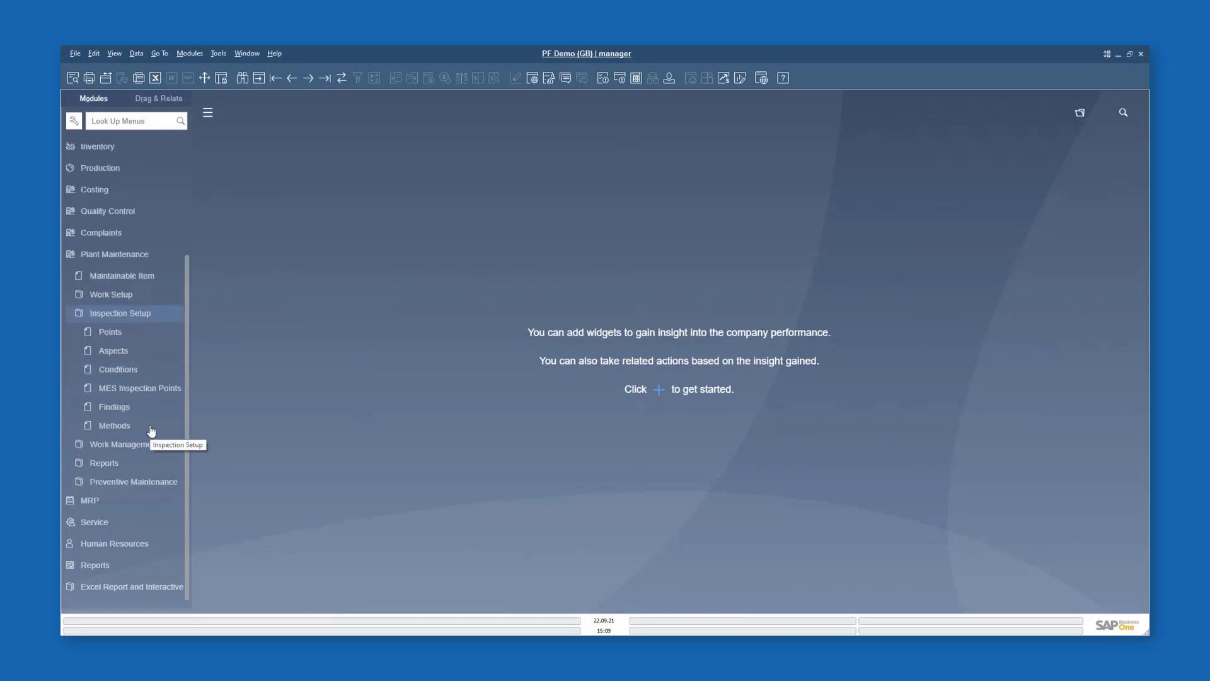
left_click(105, 444)
left_click(124, 411)
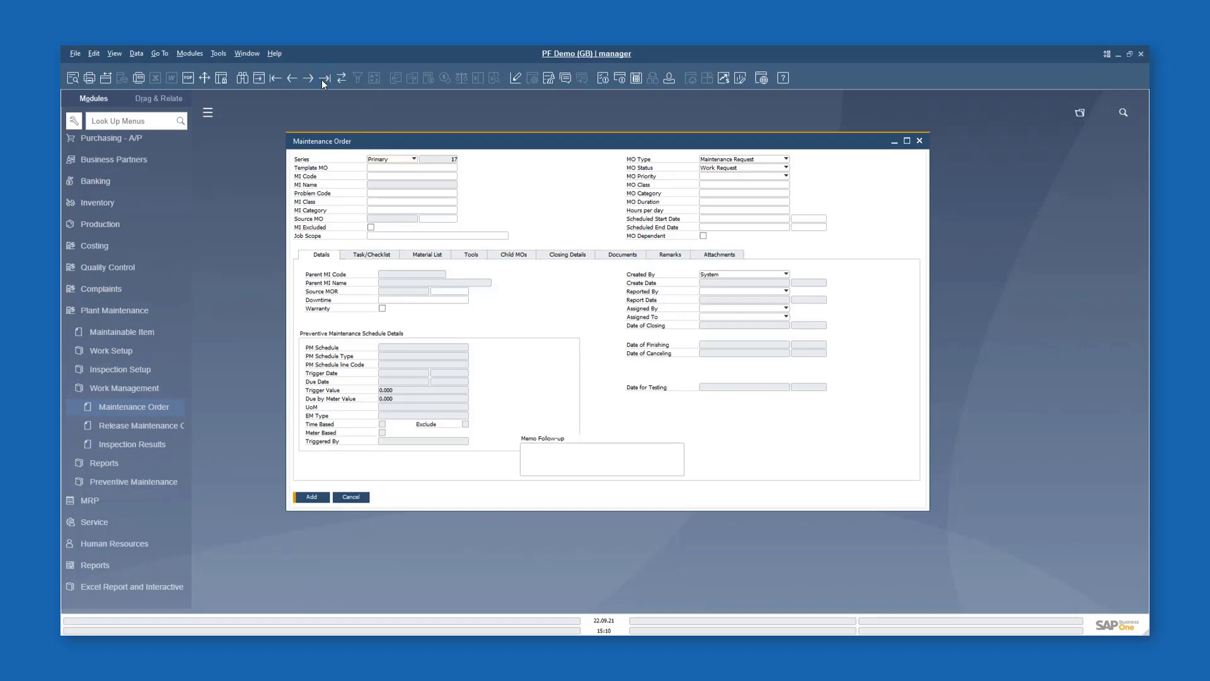
left_click(291, 78)
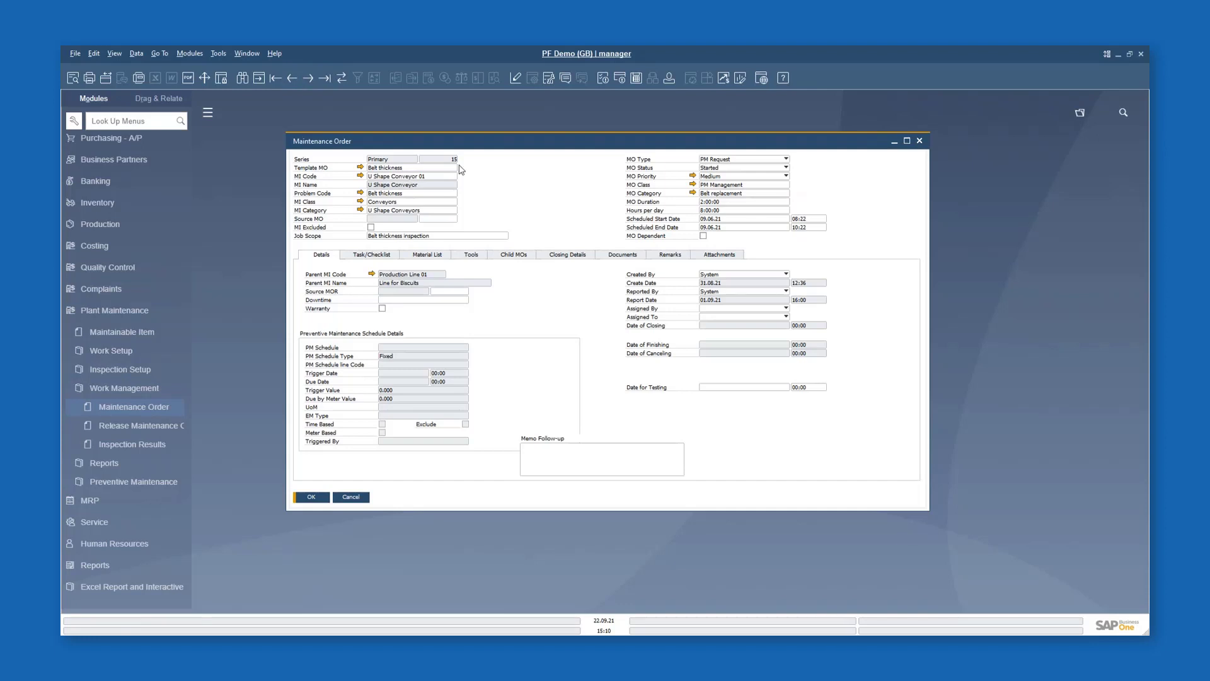
Inspect the available type, status and priority options of the Belt thickness order, keeping PM Request, Started and Medium.
left_click(786, 160)
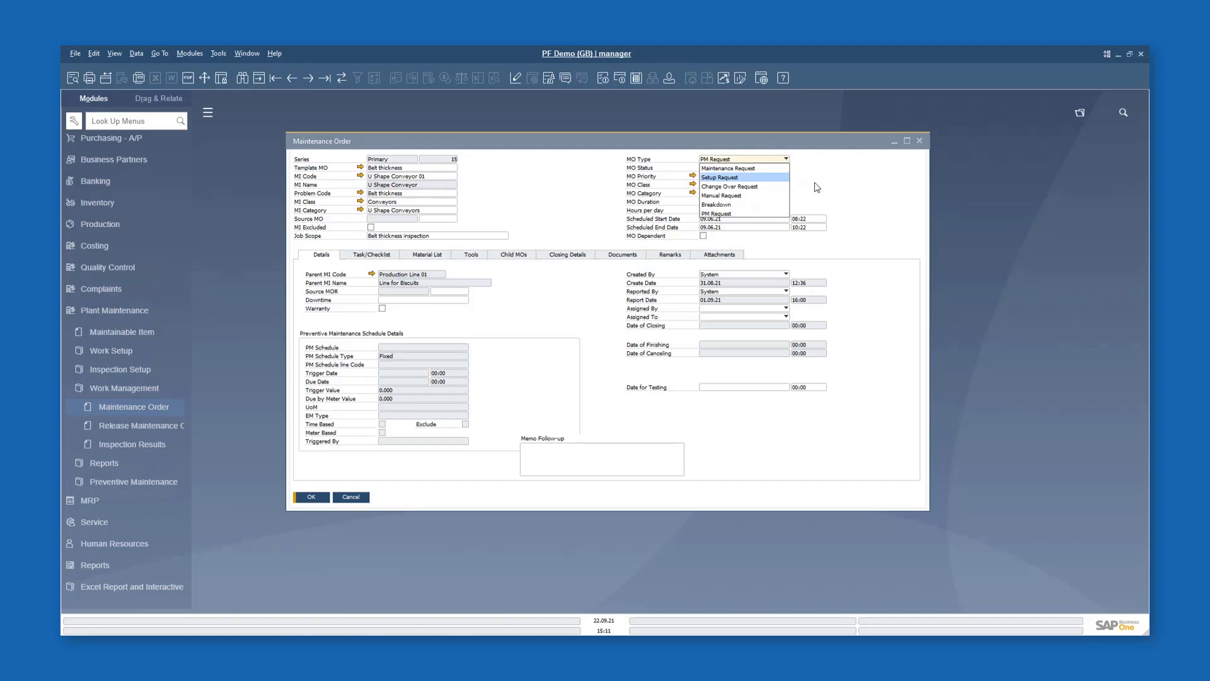
left_click(786, 184)
left_click(785, 168)
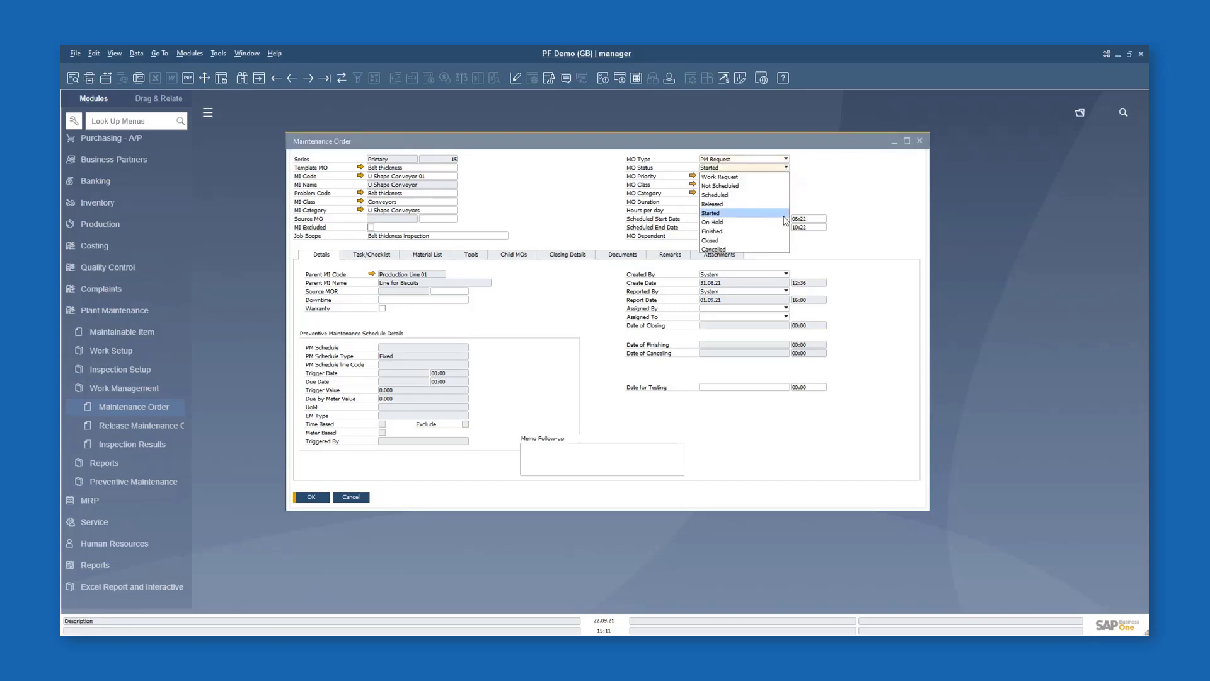
left_click(784, 214)
left_click(771, 176)
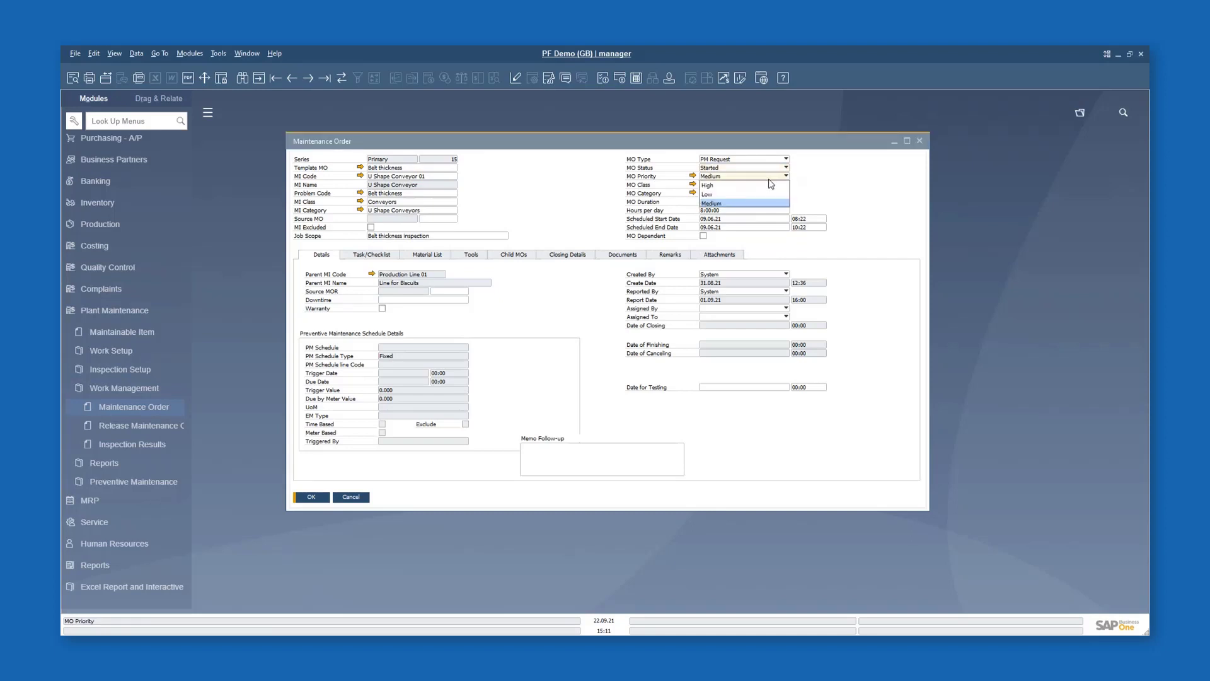
left_click(769, 179)
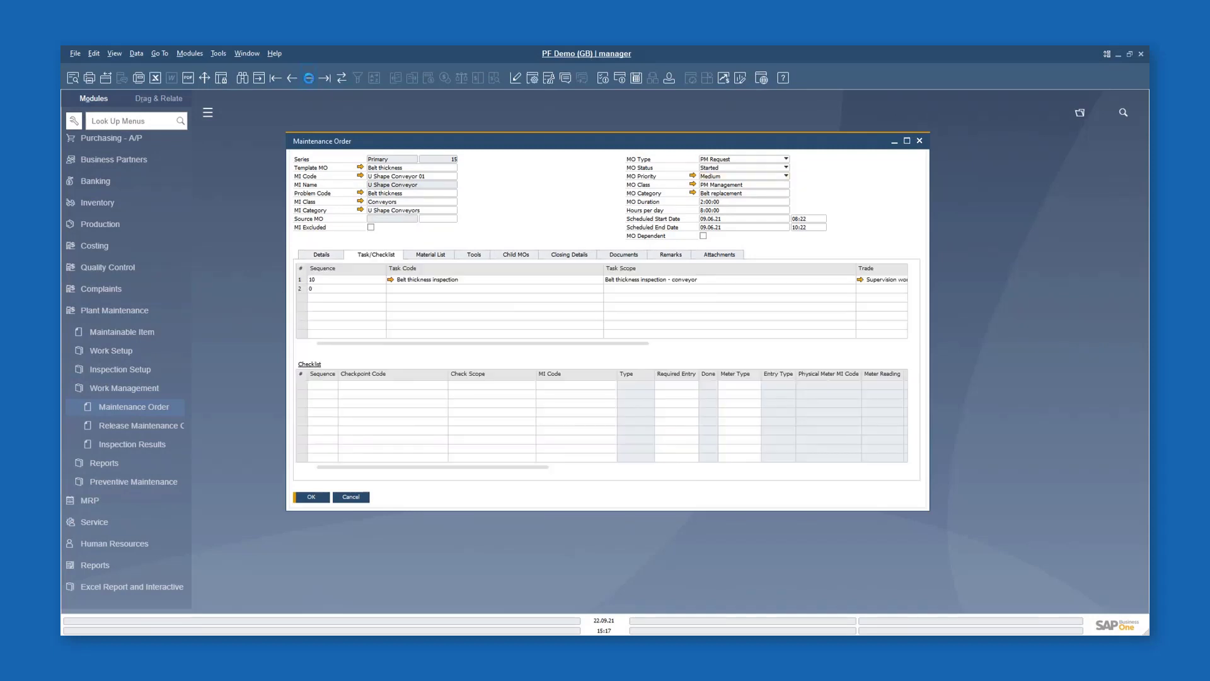
Move to the next maintenance order, display the Belt replacement task's checklist, and select the Belt disassembly checkpoint.
left_click(304, 80)
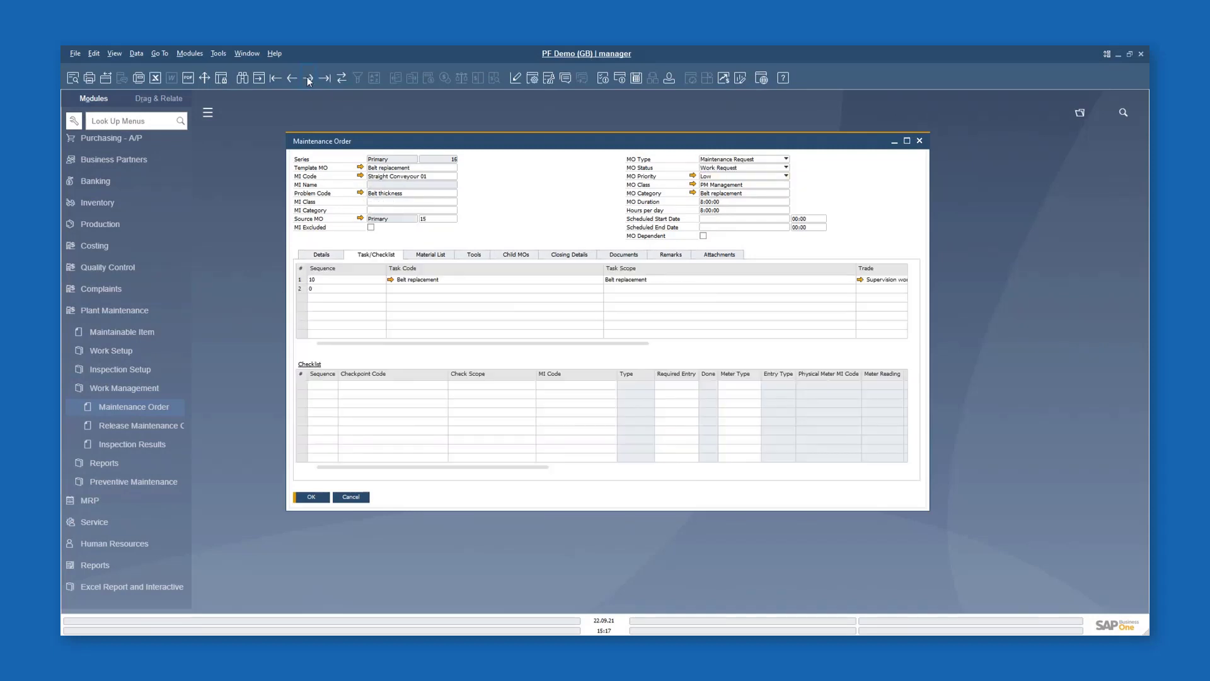
left_click(299, 280)
right_click(299, 281)
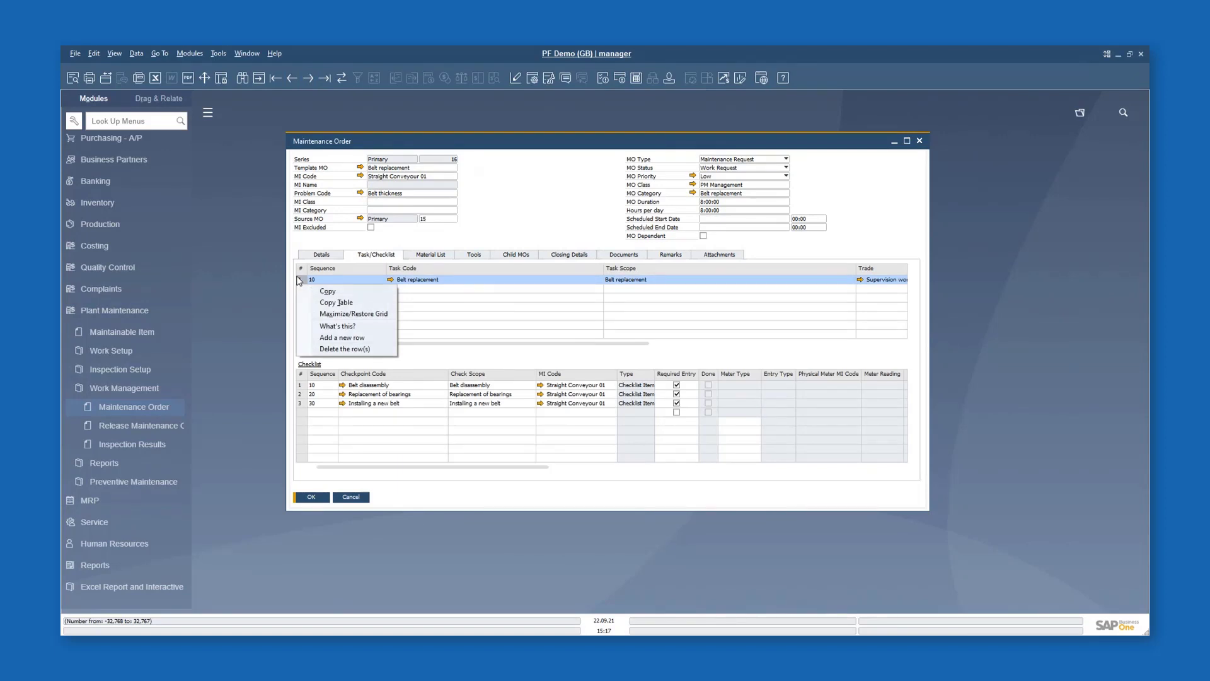
left_click(301, 387)
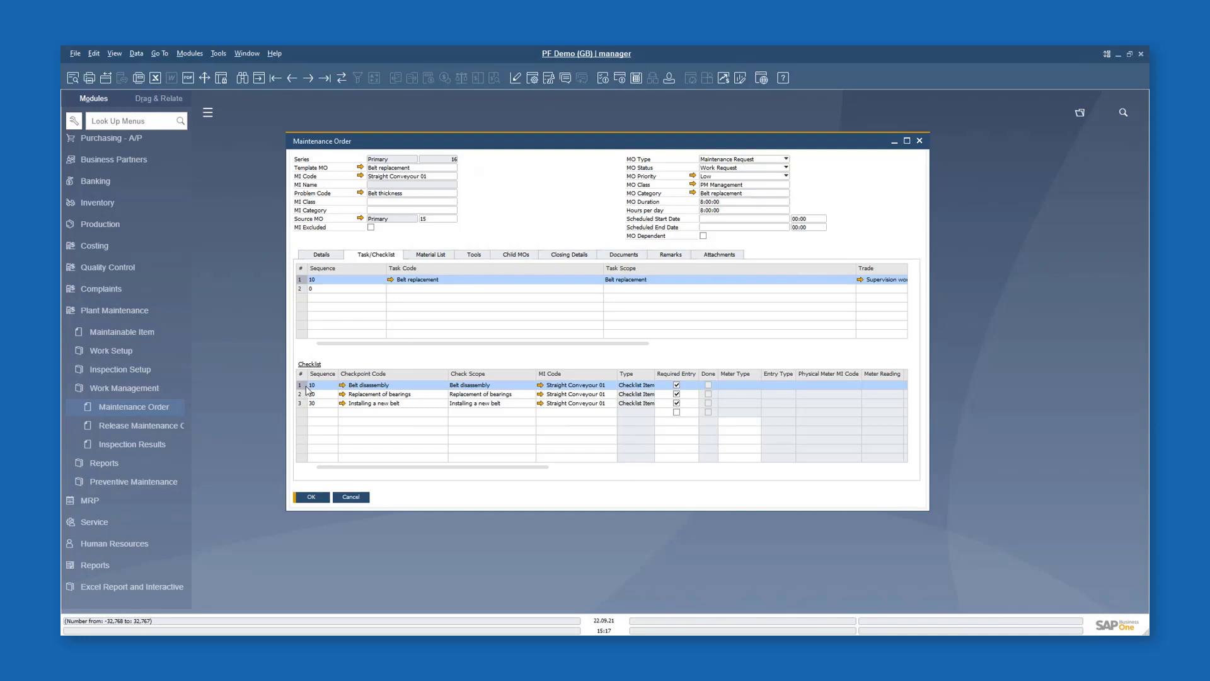
Choose Started as the status of the Belt replacement order for Straight Conveyour 01.
left_click(786, 168)
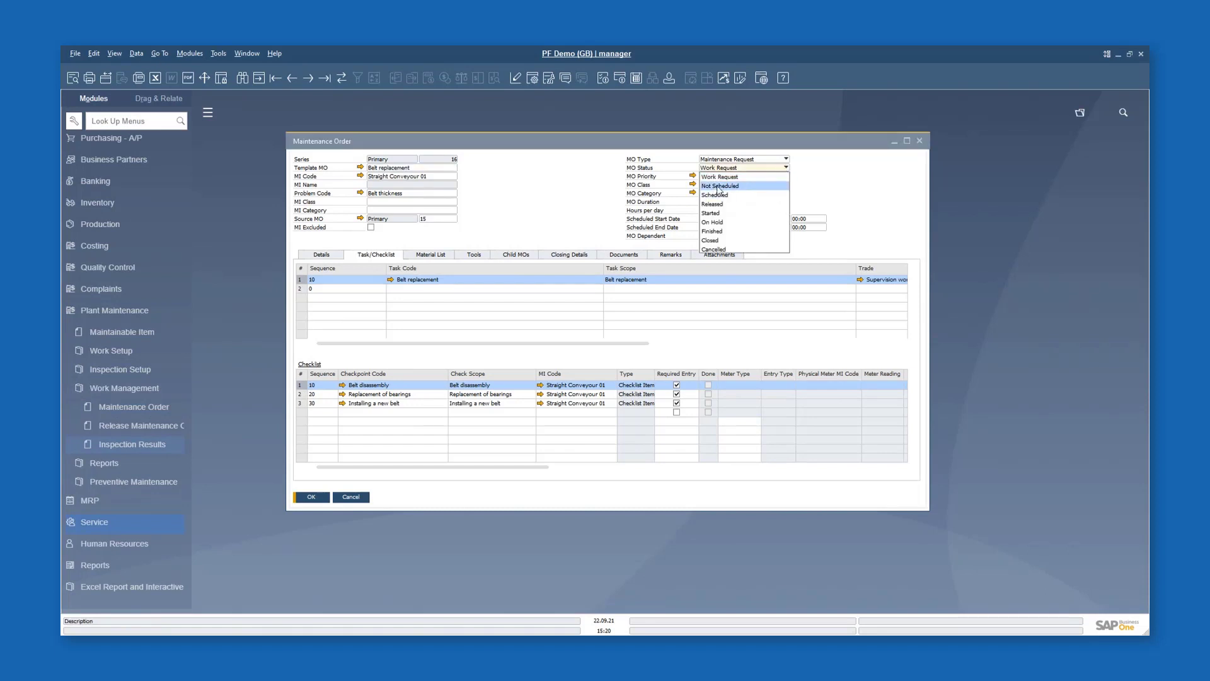
left_click(739, 212)
right_click(522, 241)
left_click(550, 275)
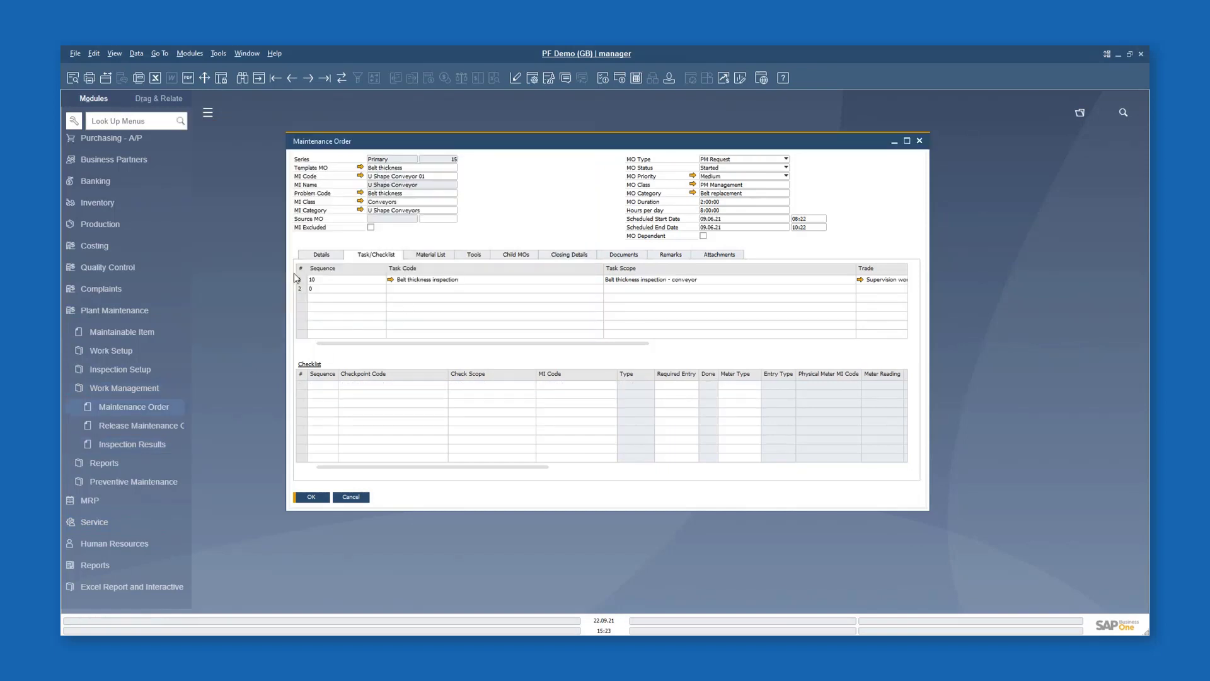
Open a Maintenance Recording for the Belt thickness Straight Conveyors checkpoint of the Belt thickness inspection task.
left_click(294, 279)
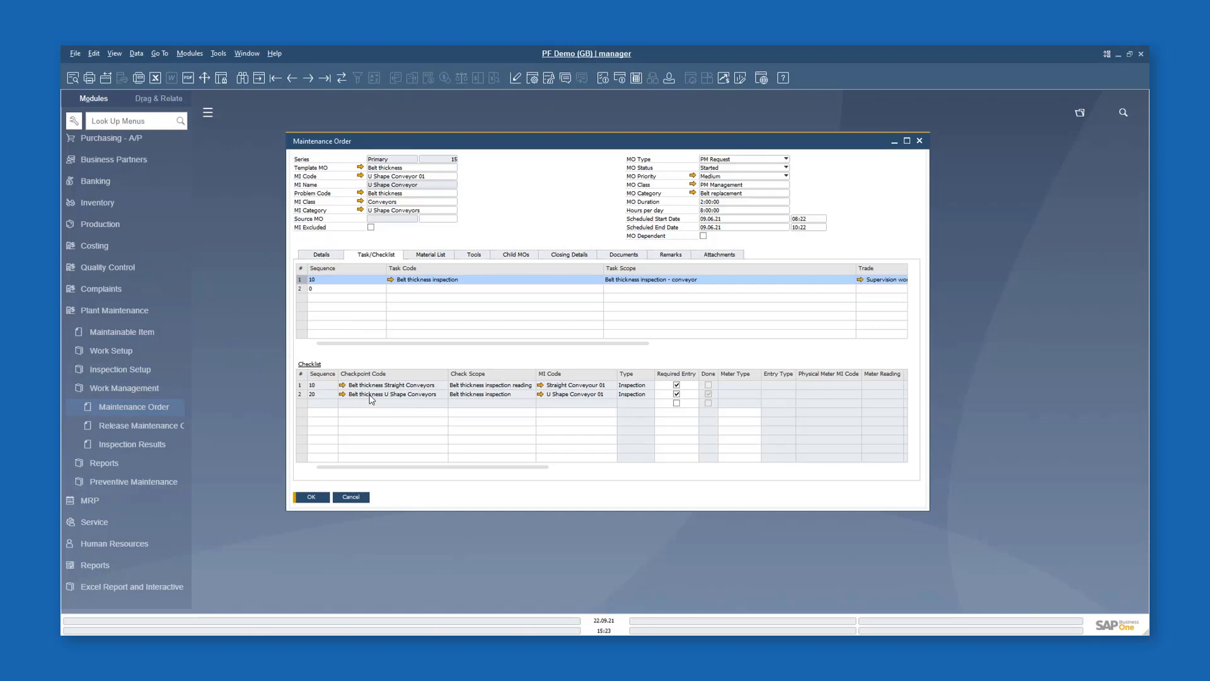
left_click(303, 387)
right_click(304, 388)
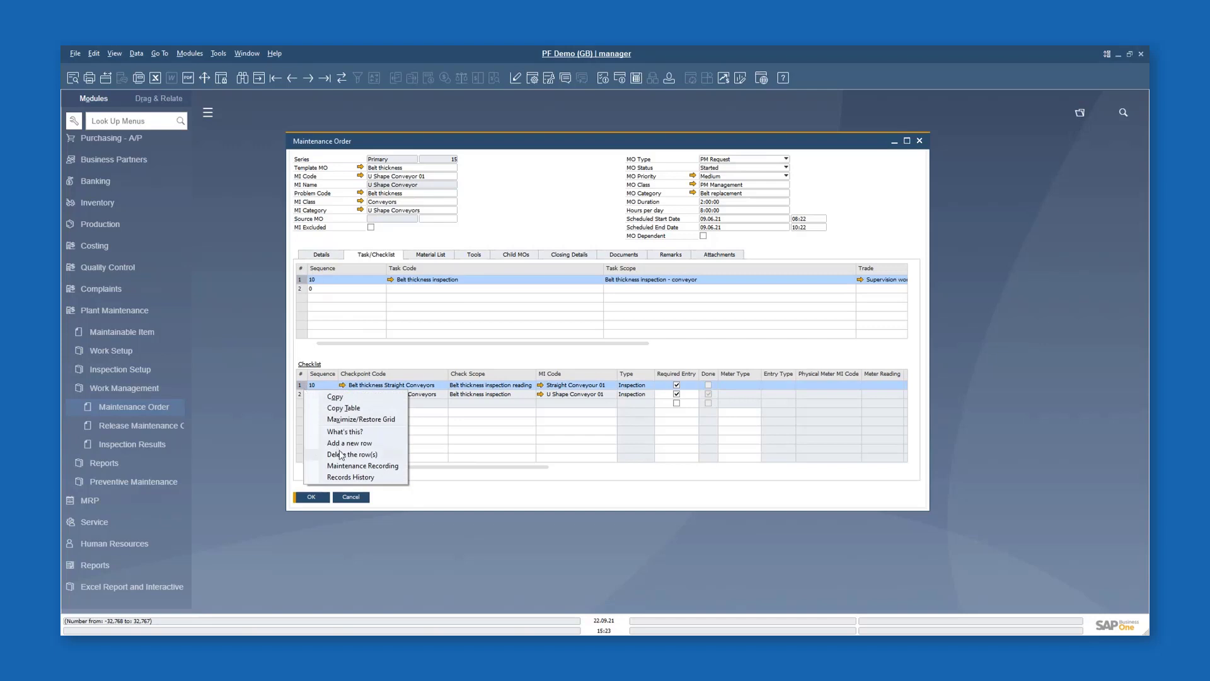
left_click(353, 465)
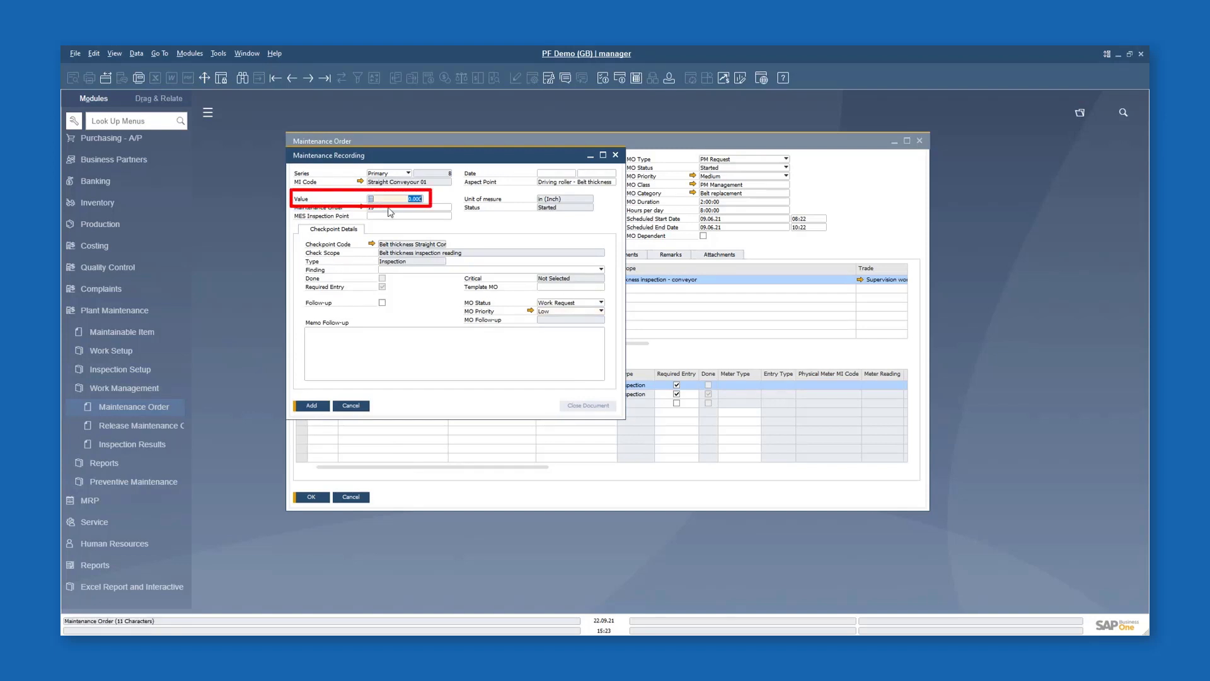
Record the belt thickness value as 2.5 with Follow-up enabled, close the recording document, and review the order's checklist columns.
type("2.5")
key("Tab")
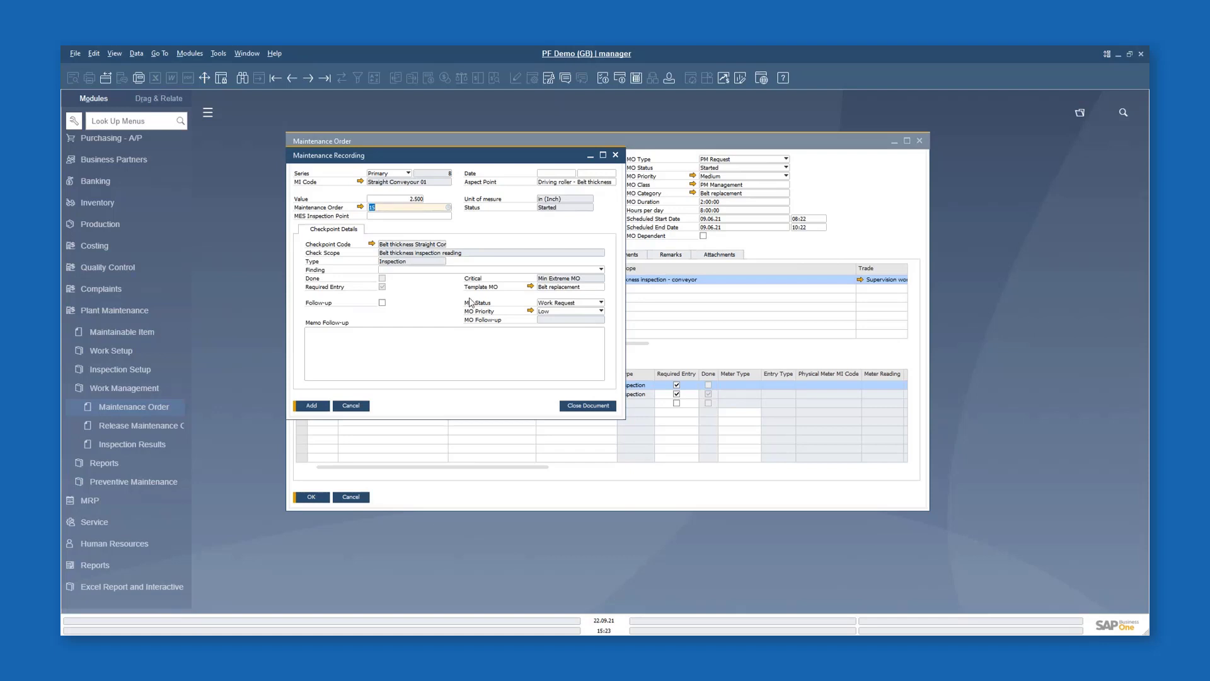
left_click(382, 302)
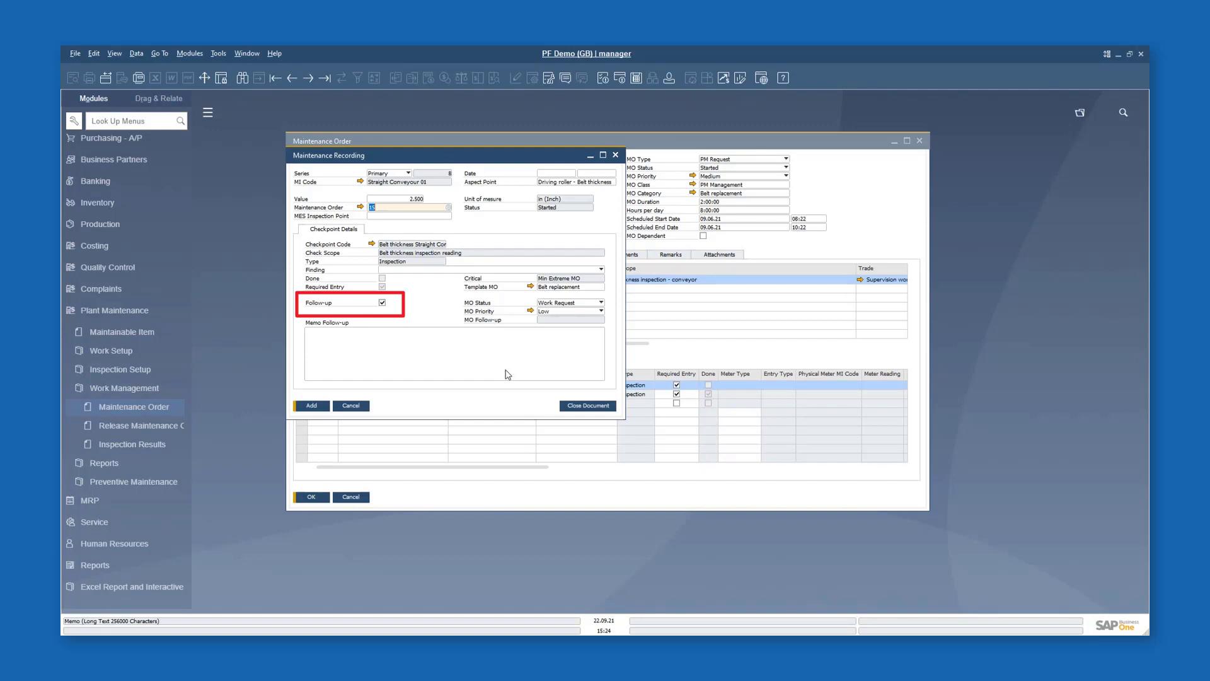
left_click(588, 406)
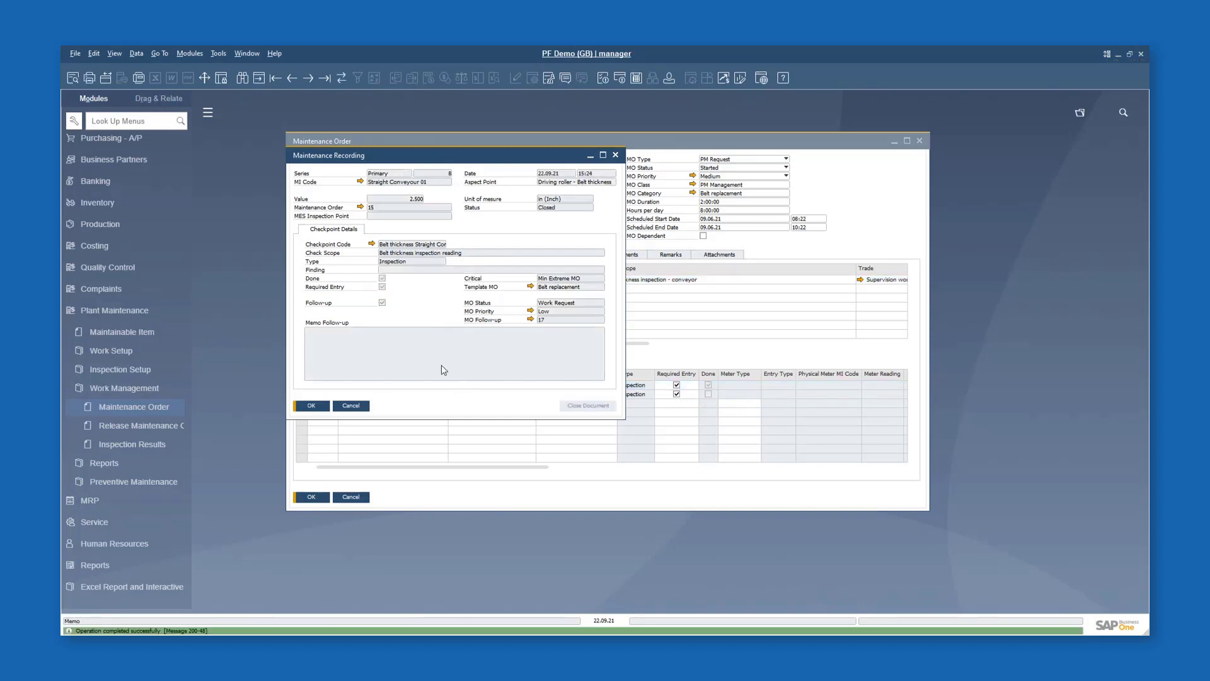
left_click(311, 405)
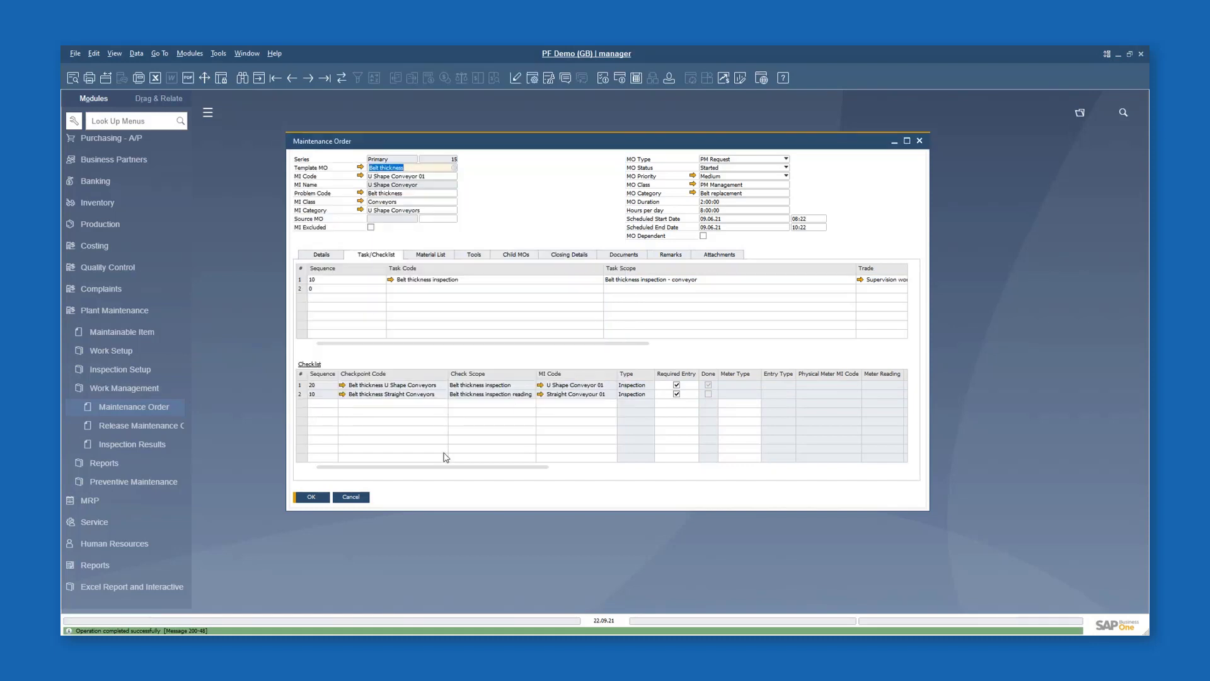
left_click_drag(456, 467, 554, 470)
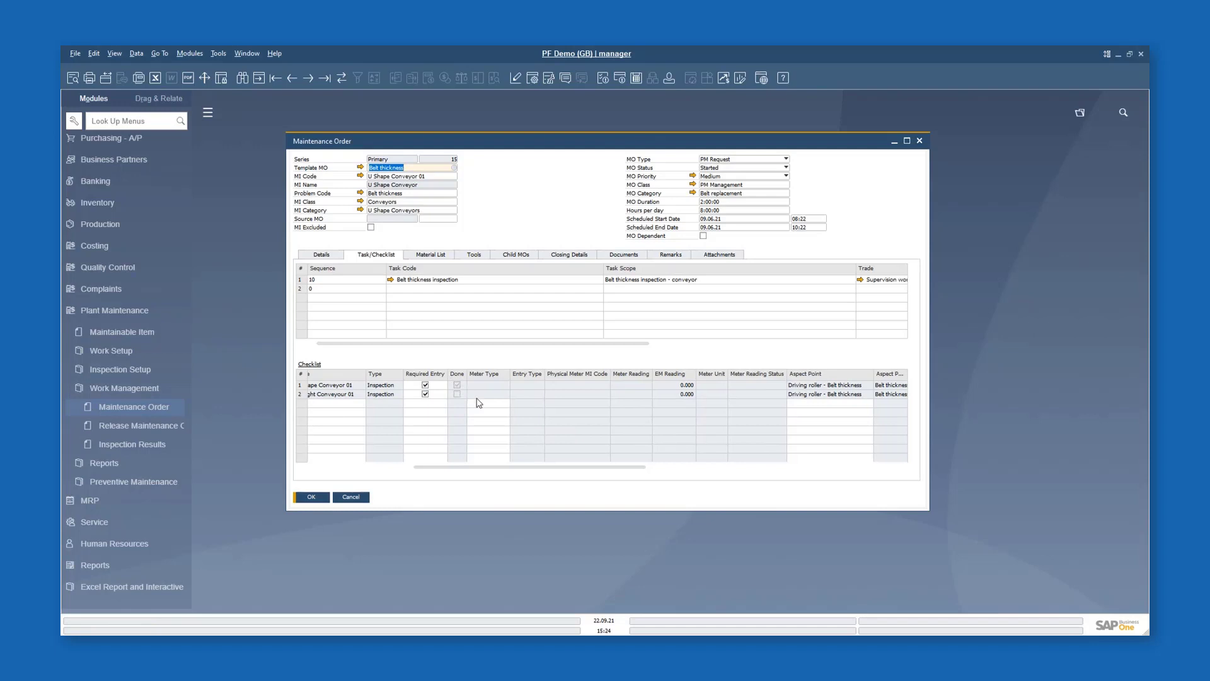
Move to the follow-up Belt replacement order for Straight Conveyour 01 and select its Belt replacement task.
left_click_drag(570, 466, 472, 468)
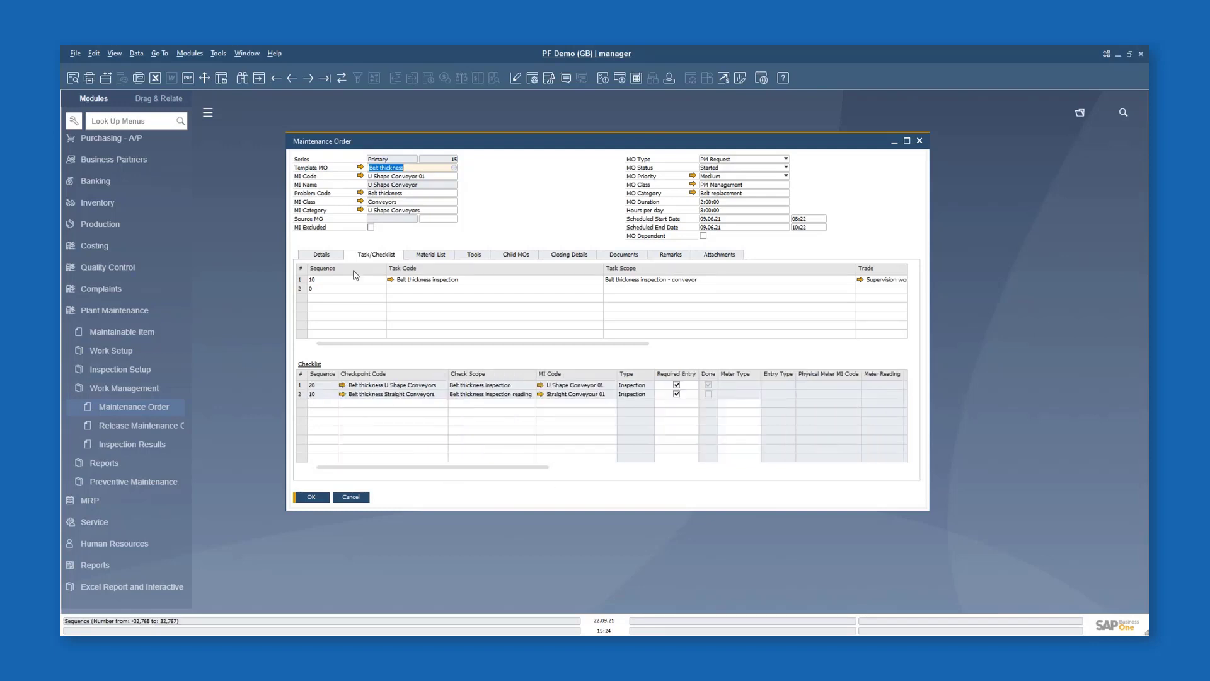
left_click(308, 78)
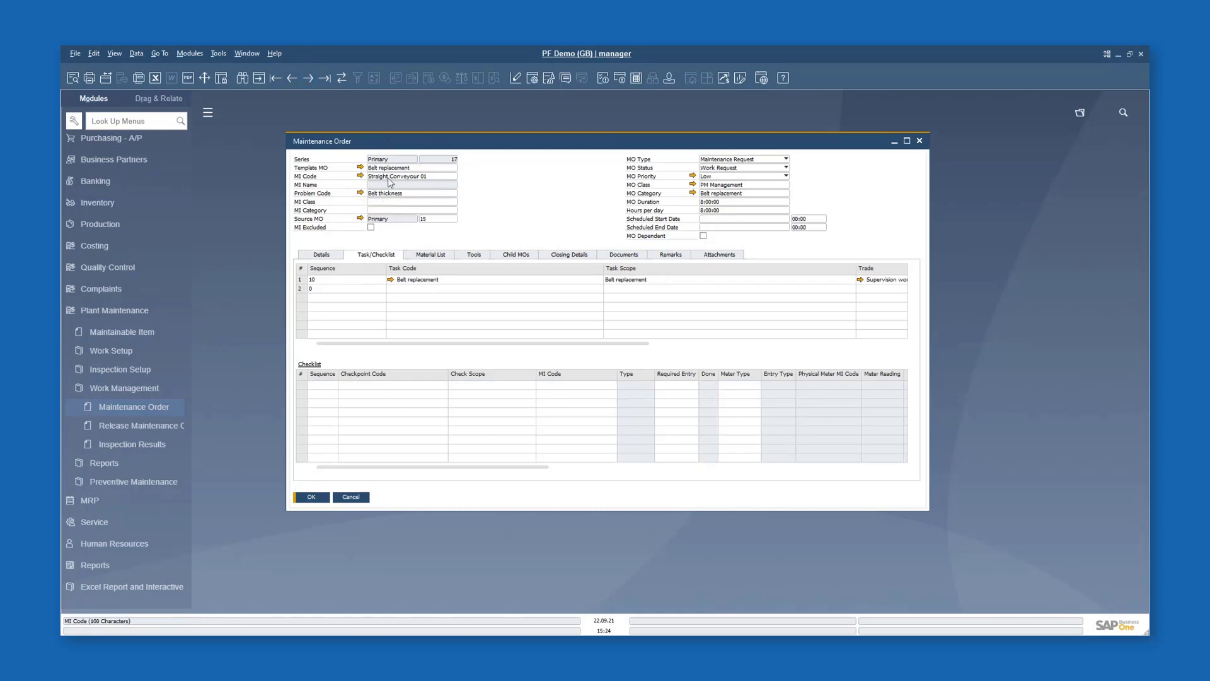
left_click(305, 279)
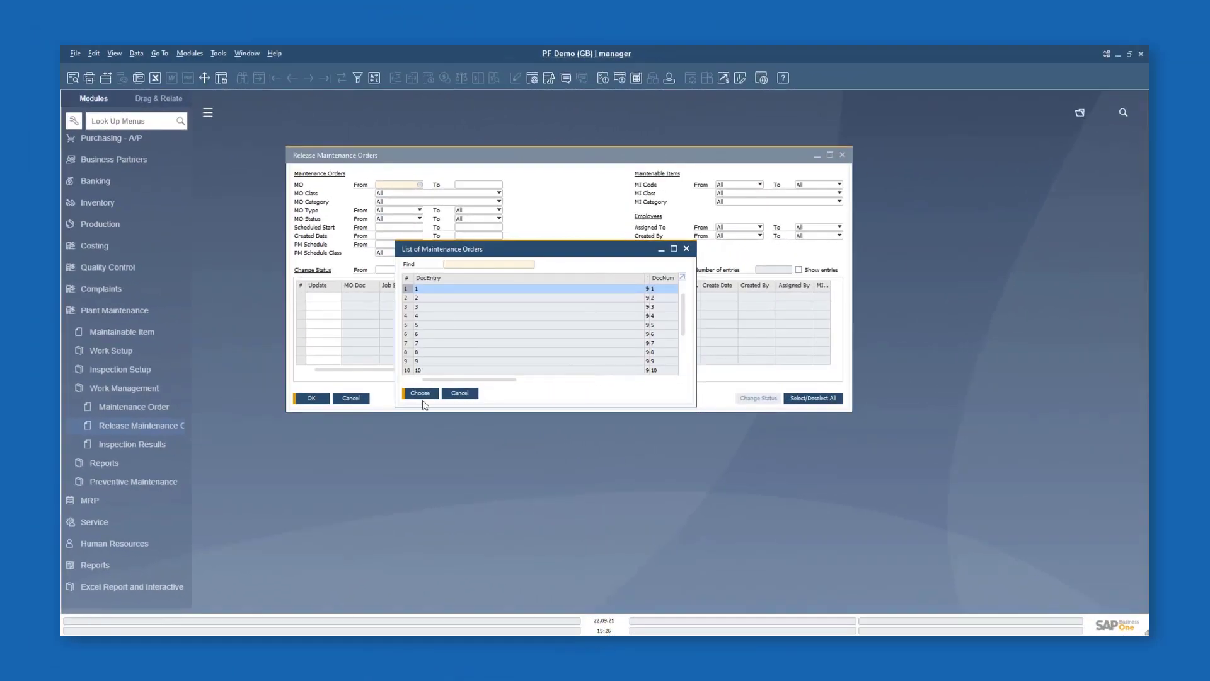
Choose maintenance order 1 as the start of the release range and show the matching entries in the maximized window.
left_click(422, 393)
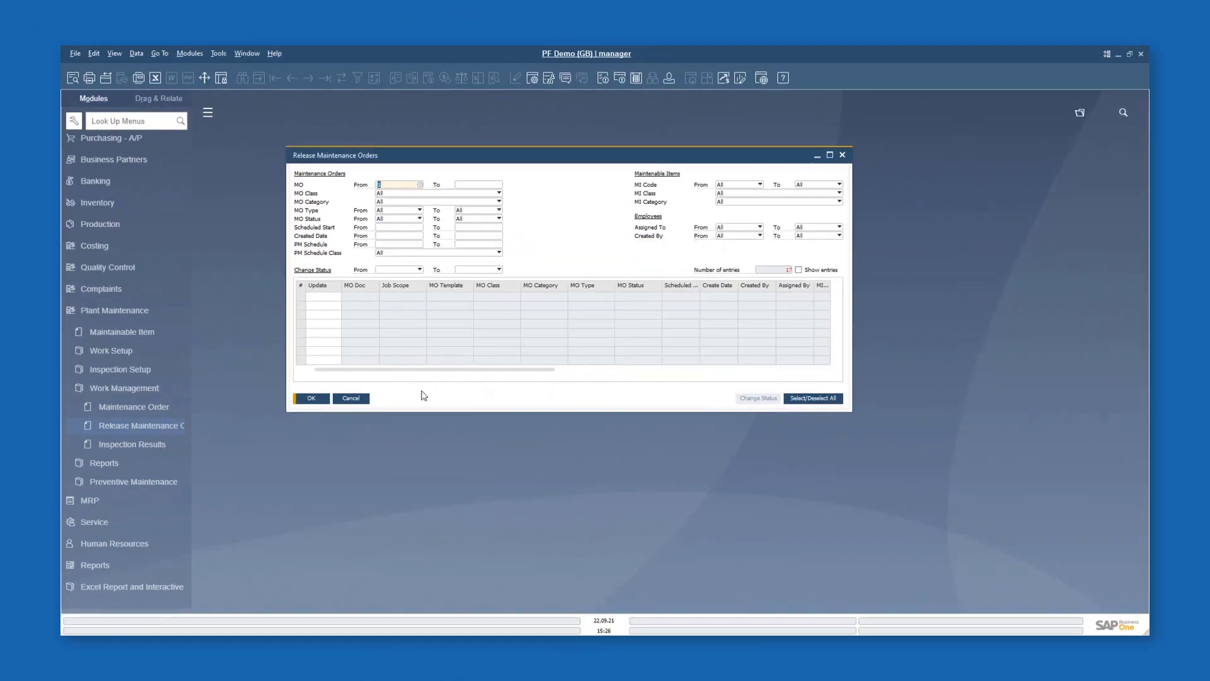
left_click(799, 270)
left_click(829, 155)
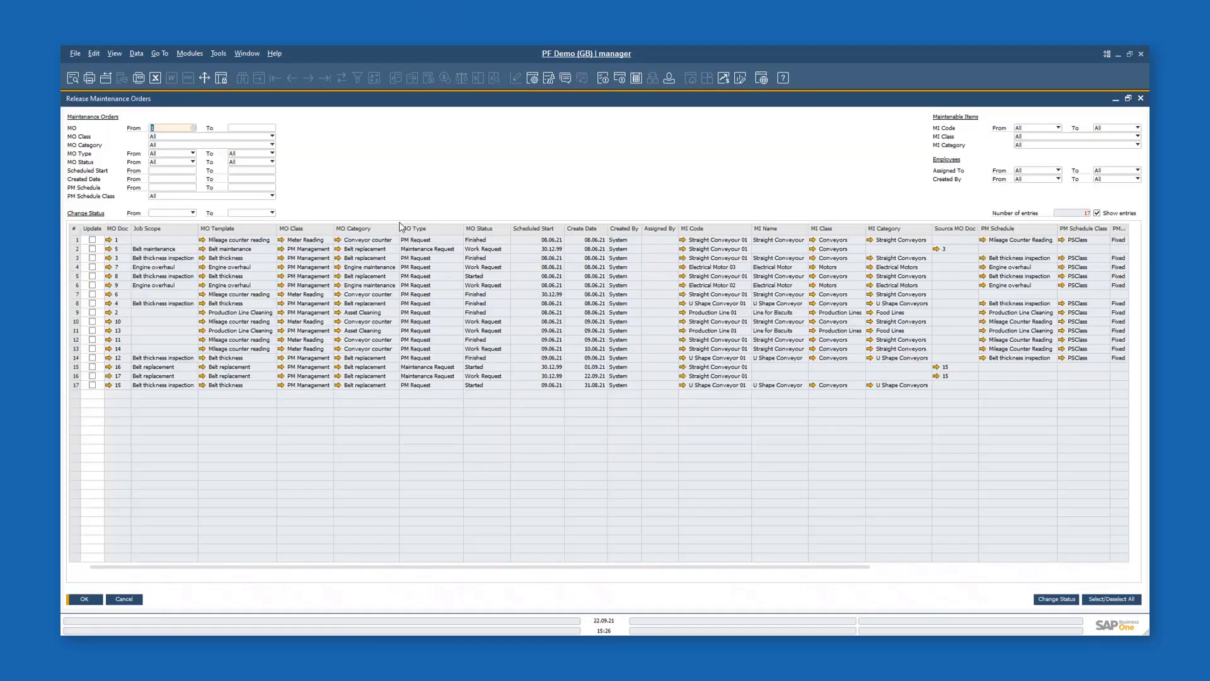
Set the status change's source status to Started and open the choice of target statuses.
left_click(364, 140)
left_click(170, 214)
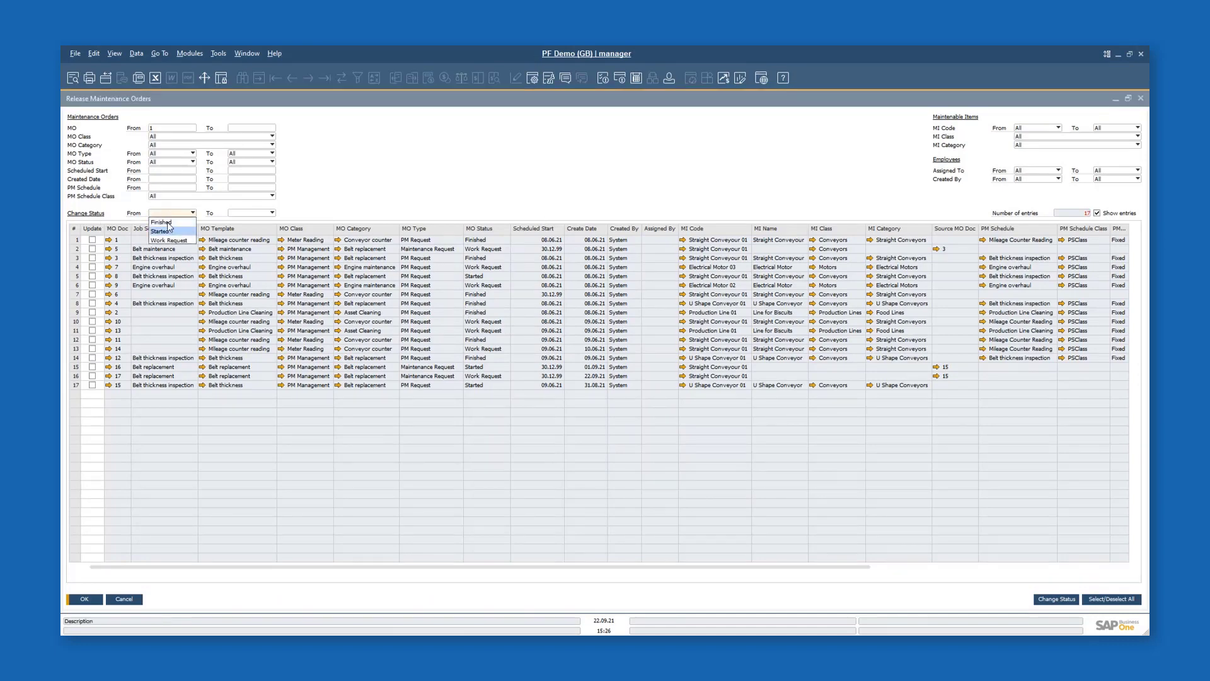
left_click(169, 235)
left_click(272, 213)
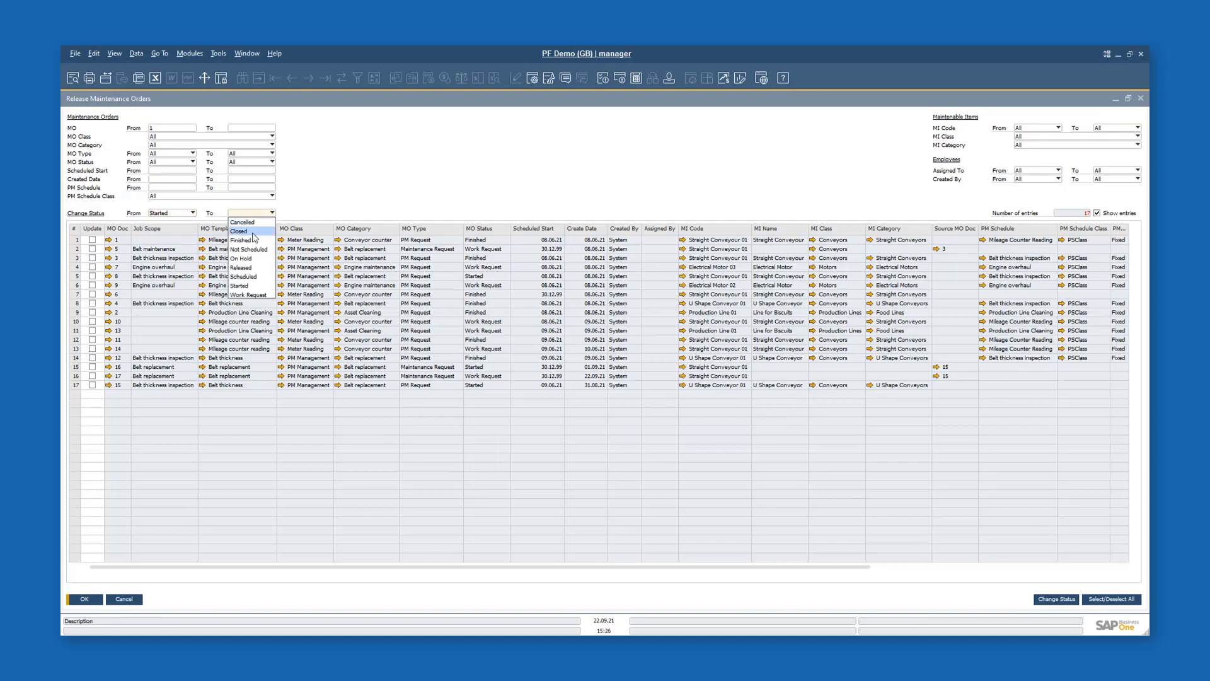